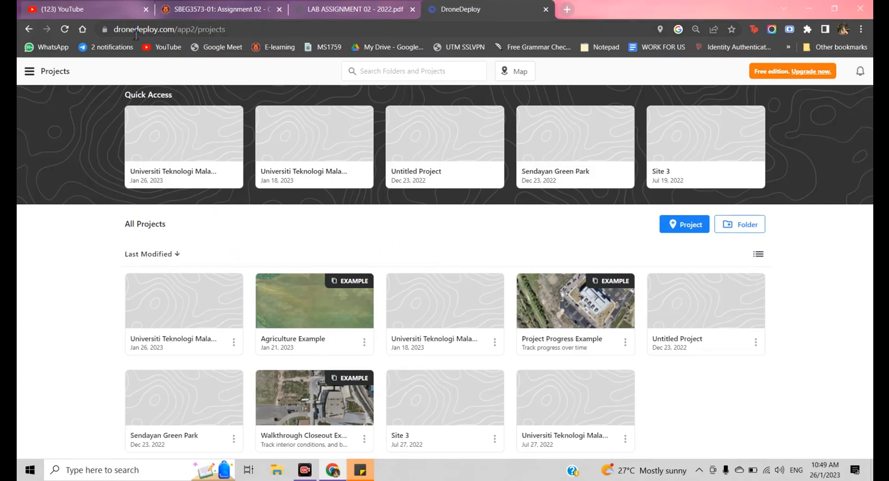
pyautogui.click(35, 75)
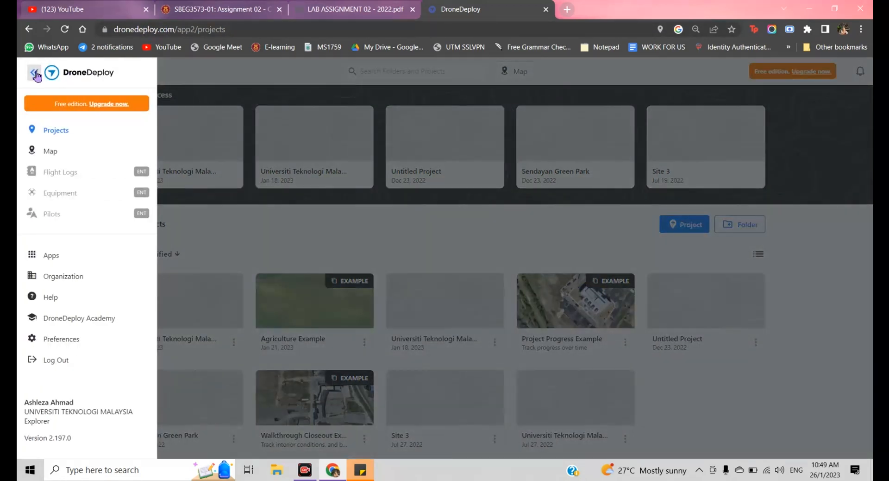
pyautogui.click(630, 242)
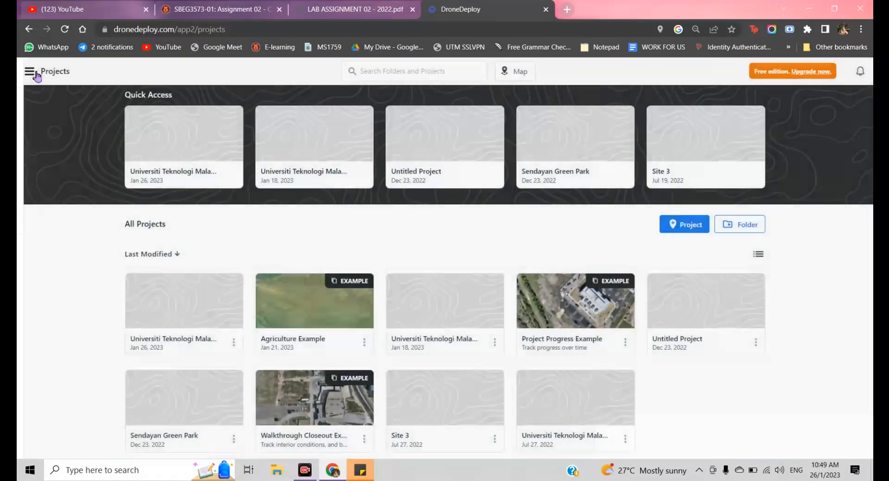
# - Start a new project, search for "universiti teknologi malaysia skudai" and pick the Universiti Teknologi Malaysia, Johor Bahru result
pyautogui.click(688, 227)
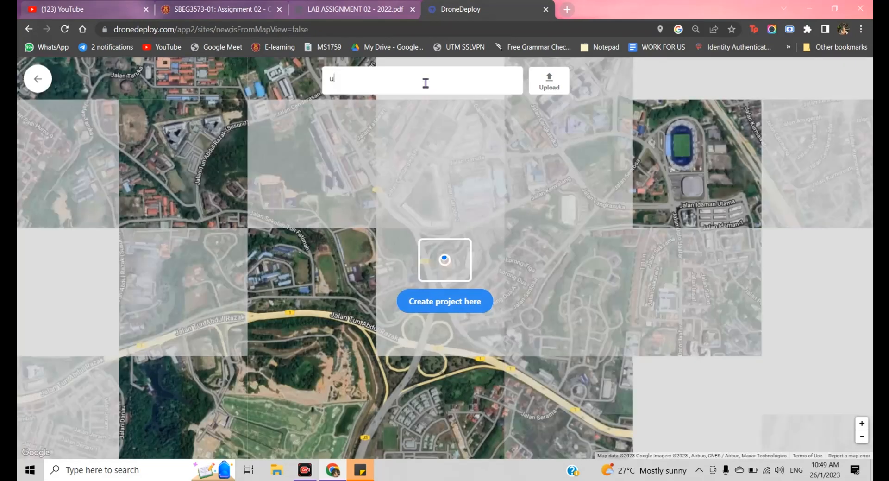
pyautogui.write('universiti teknologi malaysia skudai')
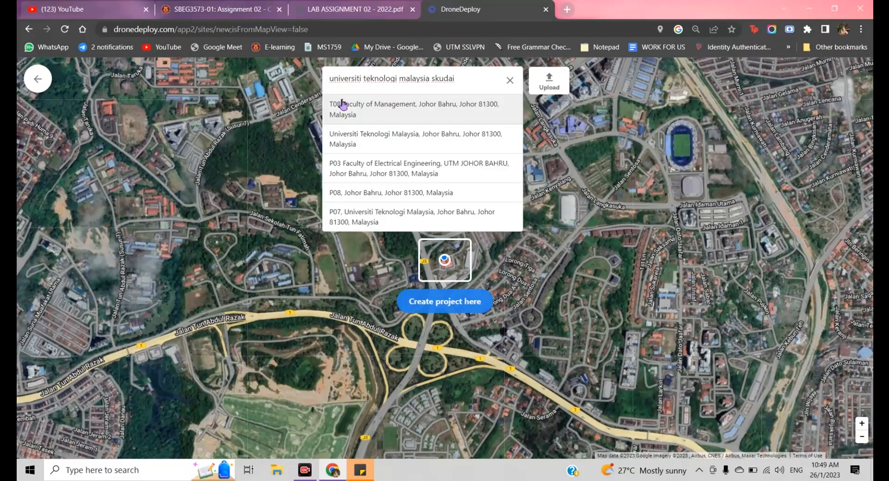
pyautogui.click(456, 138)
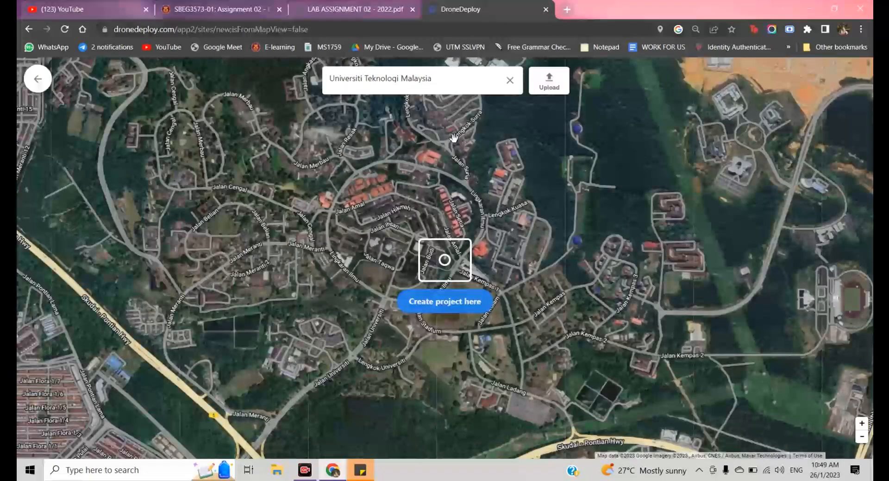
# - Centre the project marker on the blue-domed building and create the project Universiti Teknologi Malaysia with WGS 84 / UTM zone 48N
pyautogui.scroll(3, 435, 260)
pyautogui.scroll(-3, 436, 262)
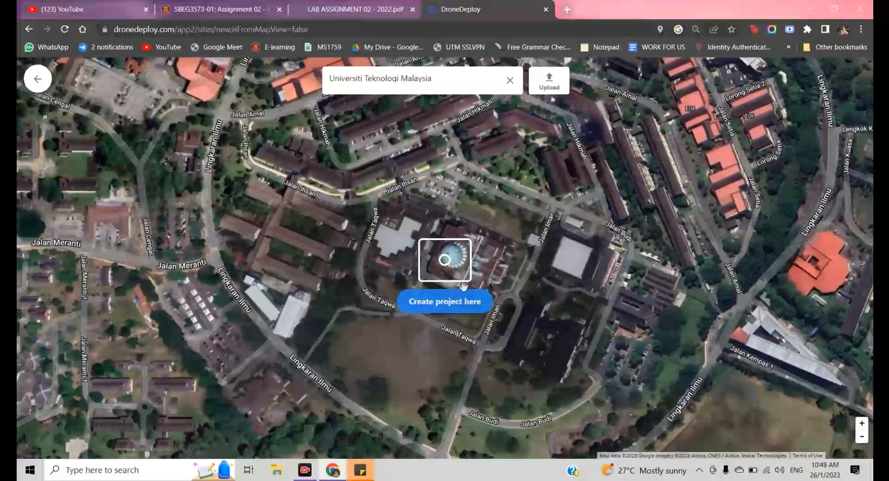
pyautogui.moveTo(490, 267); pyautogui.dragTo(479, 269)
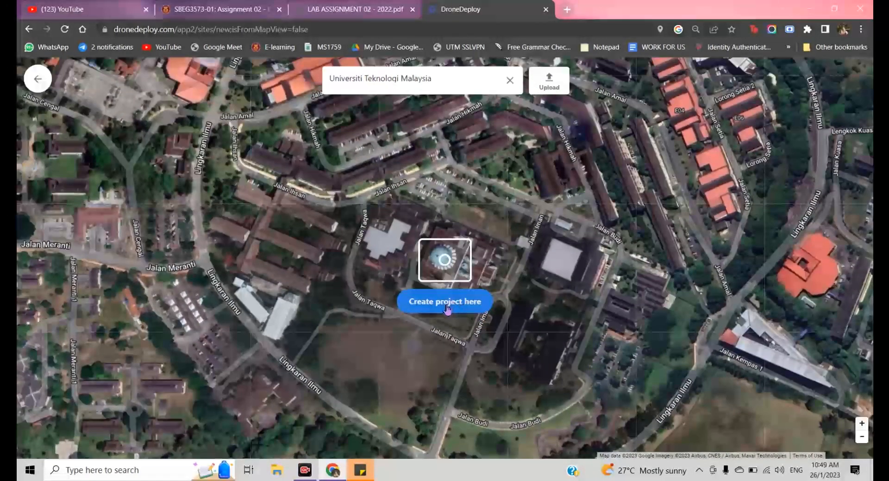
pyautogui.click(441, 312)
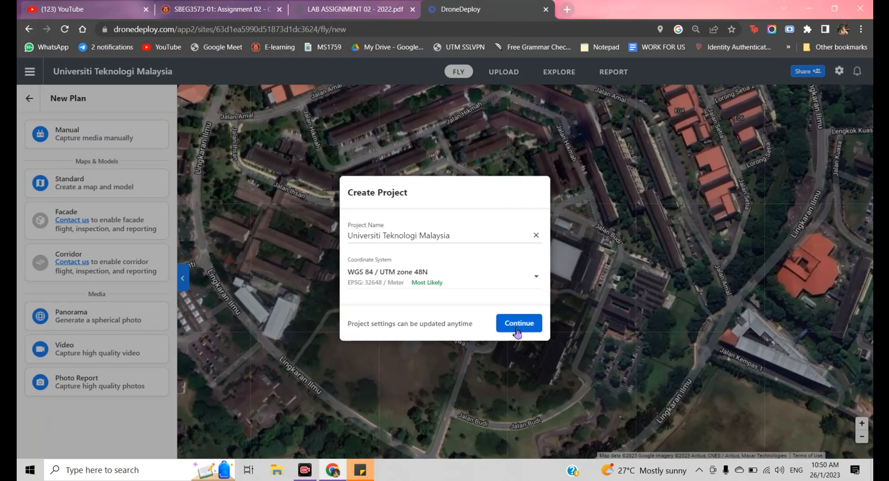
pyautogui.click(513, 325)
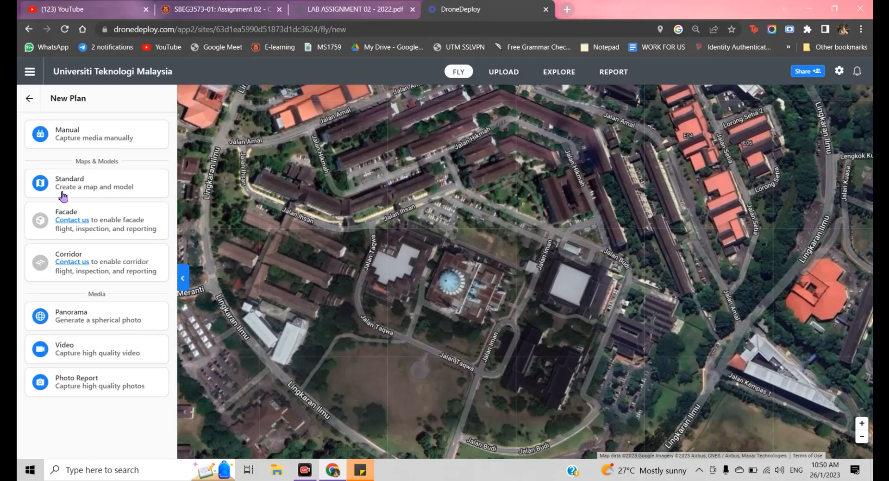
# - Add a Standard map plan and reshape its flight boundary around the domed building's block along Jalan Ihsan, Jalan Iman and Jalan Taqwa
pyautogui.click(112, 191)
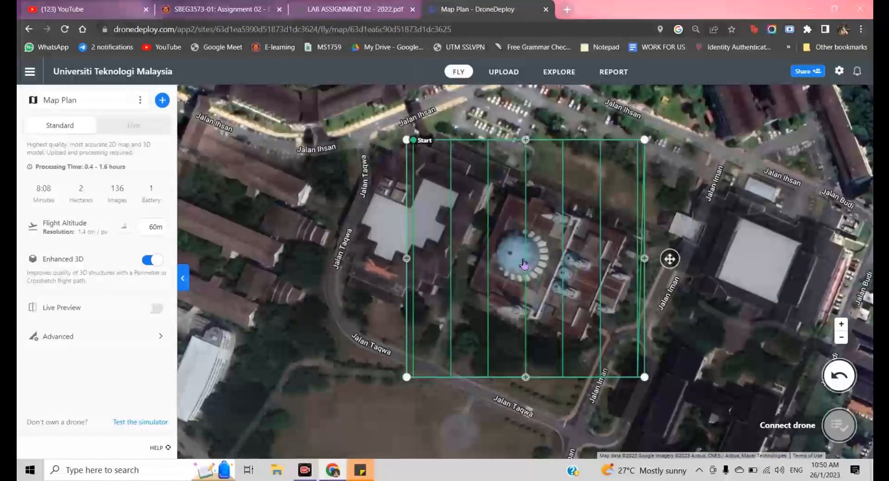
pyautogui.moveTo(641, 138); pyautogui.dragTo(540, 112)
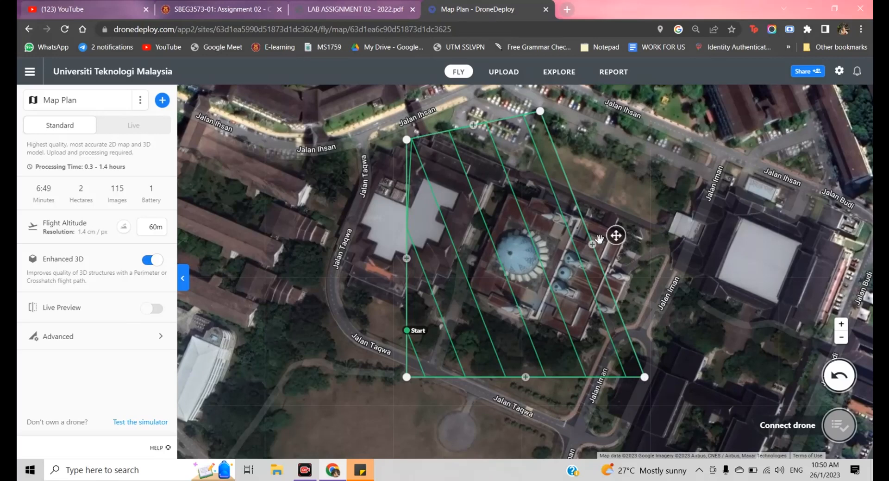
pyautogui.moveTo(594, 246); pyautogui.dragTo(699, 176)
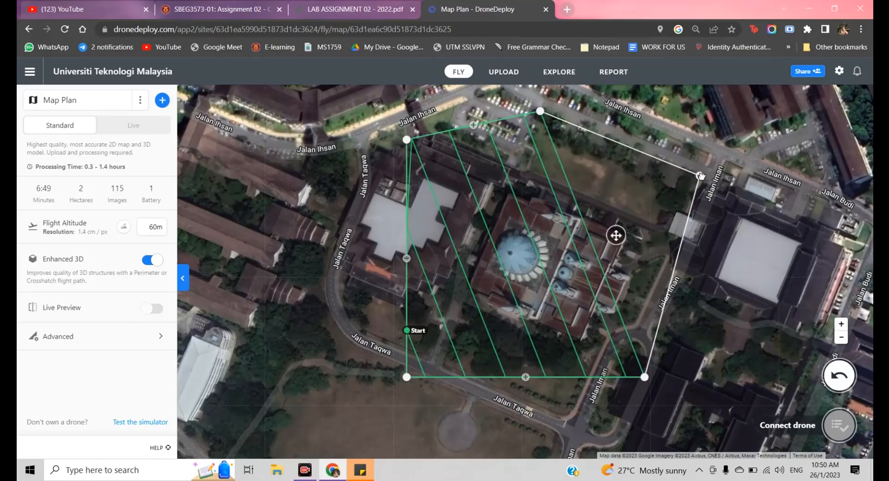
pyautogui.moveTo(644, 375); pyautogui.dragTo(640, 327)
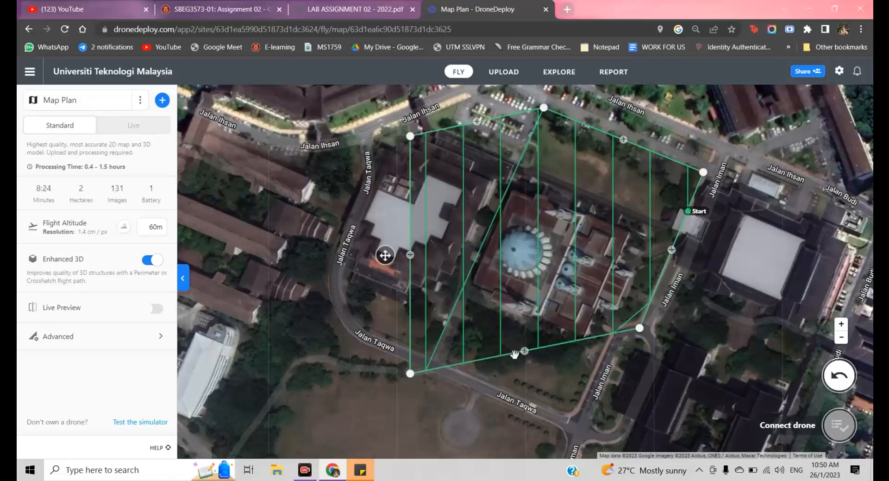
pyautogui.moveTo(523, 355); pyautogui.dragTo(593, 442)
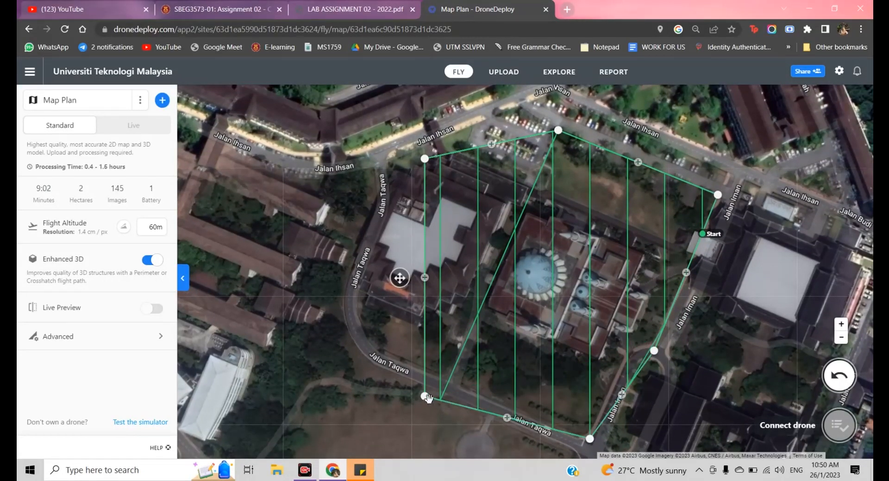
pyautogui.moveTo(425, 396); pyautogui.dragTo(410, 364)
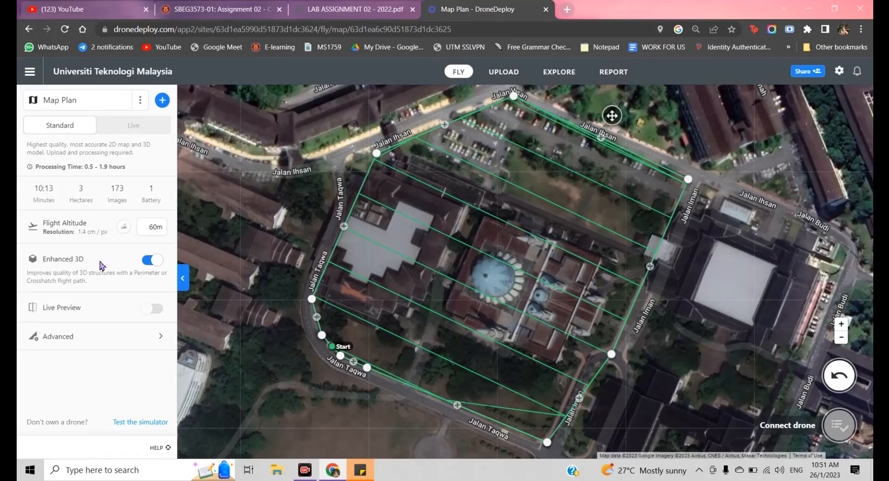
# - Set the plan's flight altitude to 65 m and turn off Enhanced 3D
pyautogui.moveTo(157, 227)
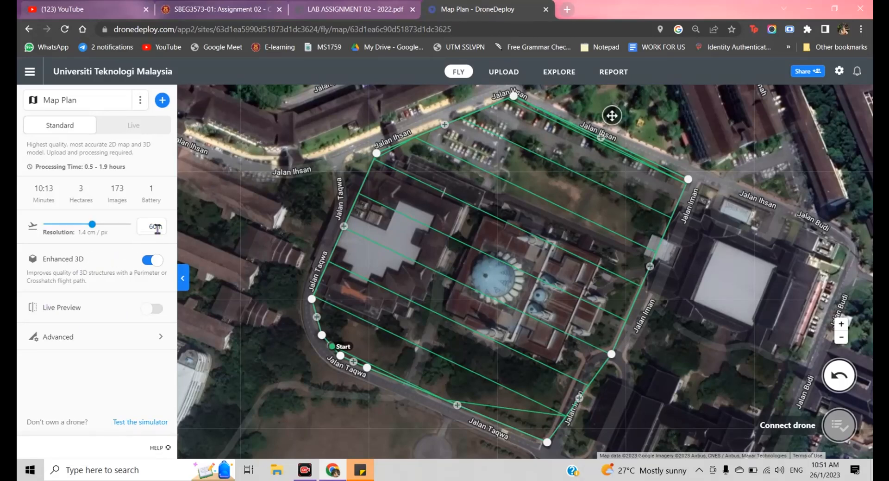
pyautogui.moveTo(157, 227); pyautogui.dragTo(146, 228)
pyautogui.write('6')
pyautogui.click(127, 389)
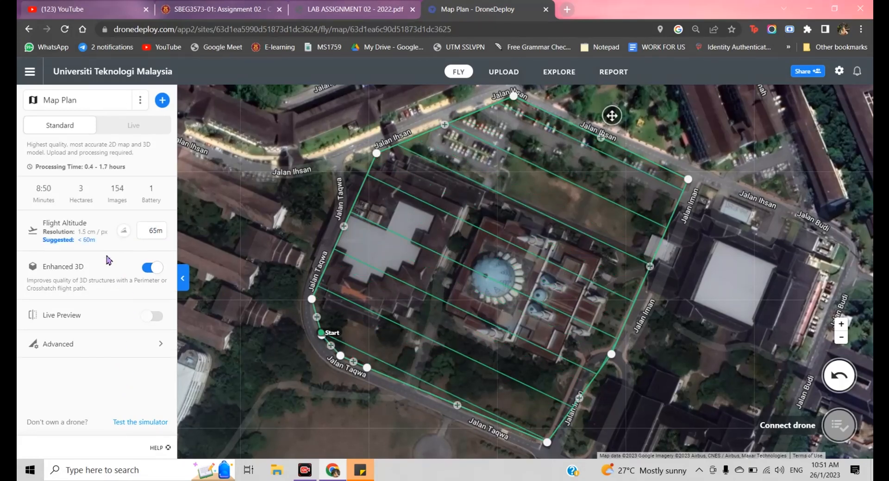
pyautogui.click(153, 268)
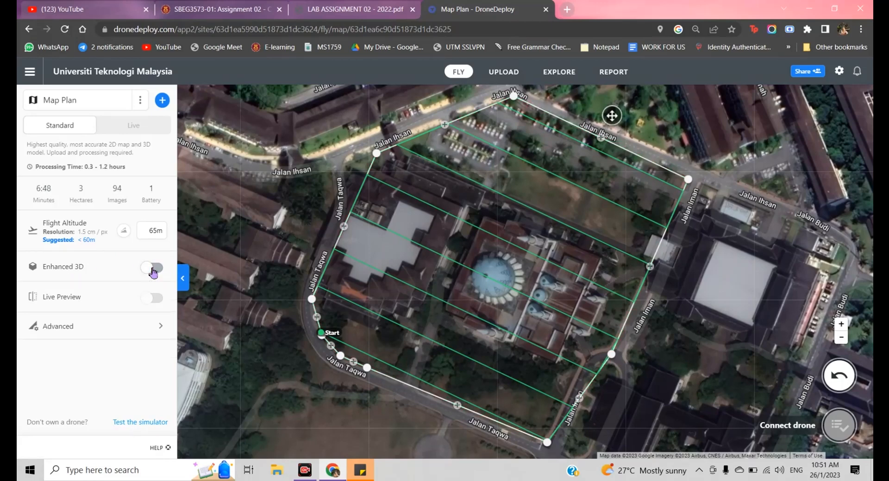
pyautogui.click(153, 269)
pyautogui.click(153, 268)
# - Turn off the automatic settings in the plan's advanced settings and set the gimbal angle to -25°
pyautogui.click(160, 328)
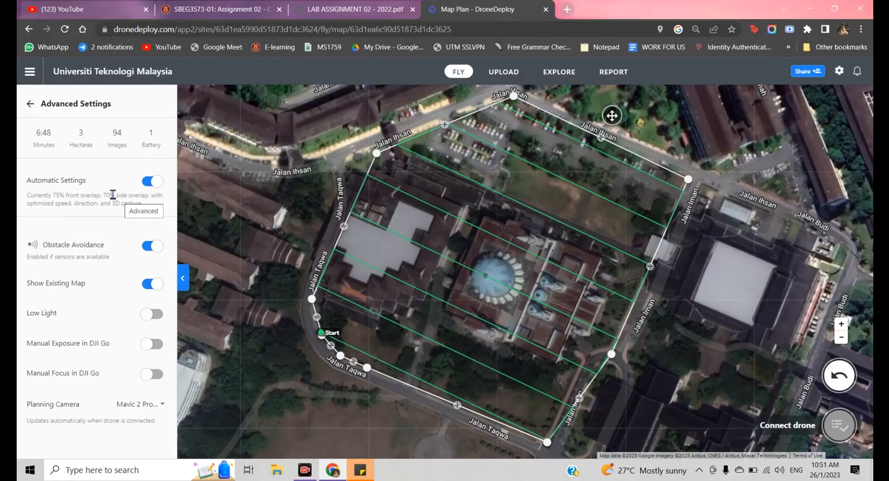
pyautogui.click(156, 186)
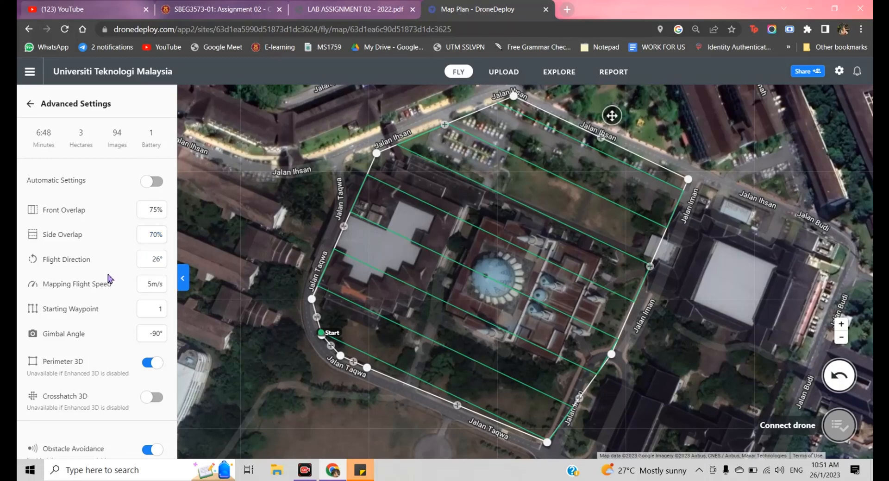
pyautogui.scroll(-1, 109, 278)
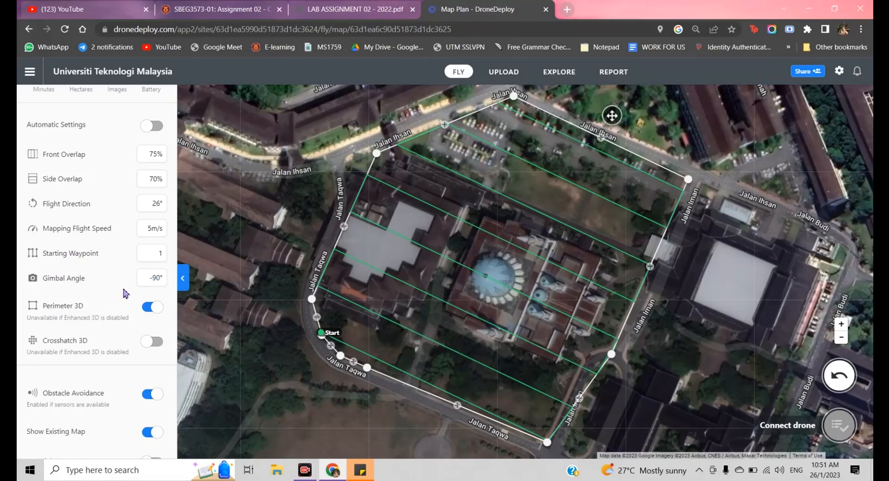
pyautogui.click(149, 279)
pyautogui.write('25')
pyautogui.click(109, 294)
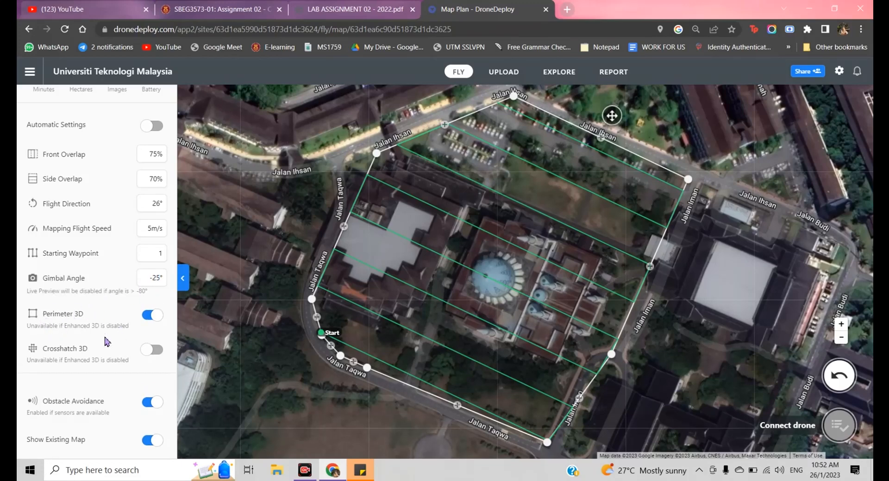
# - Turn off Perimeter 3D, choose Phantom 4 Camera as the planning camera and return to the map plan
pyautogui.click(153, 315)
pyautogui.scroll(-1, 100, 364)
pyautogui.scroll(-1, 89, 303)
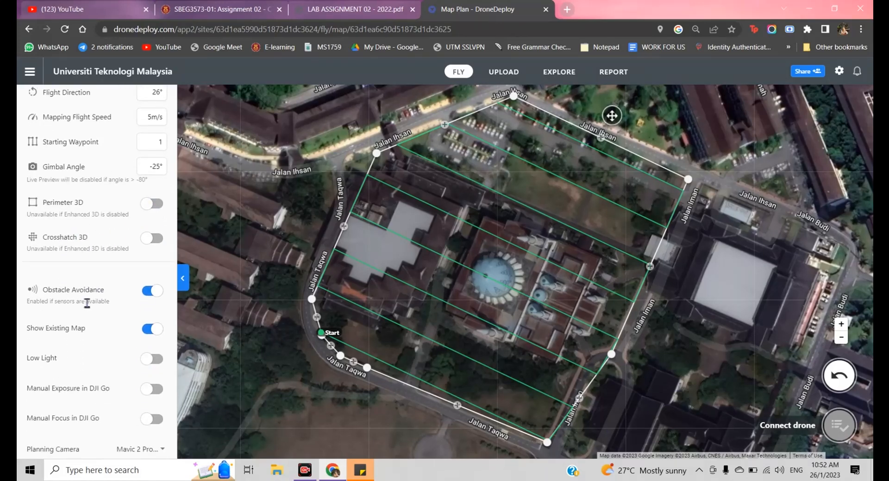
pyautogui.scroll(-1, 75, 329)
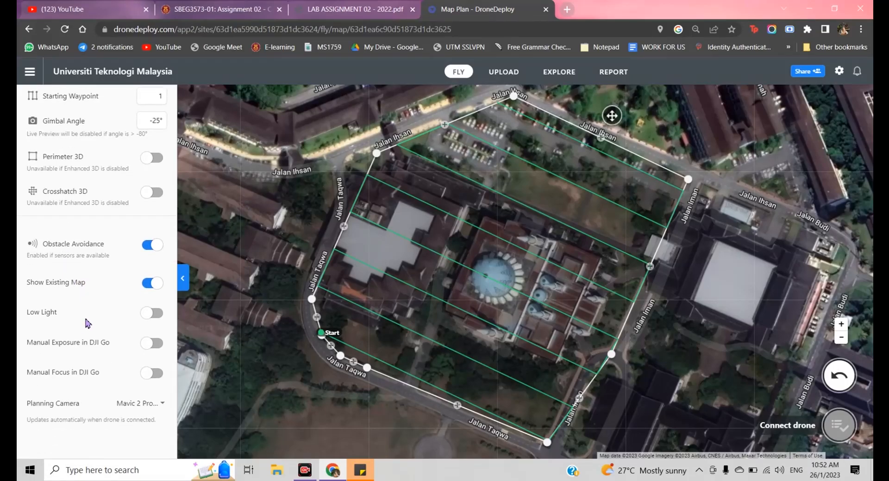
pyautogui.click(142, 402)
pyautogui.scroll(1, 172, 391)
pyautogui.scroll(-5, 171, 391)
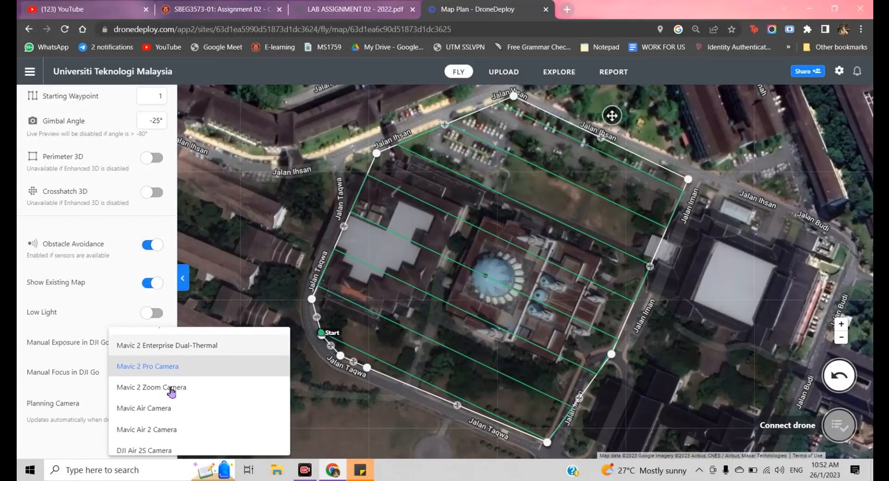
pyautogui.scroll(-2, 171, 392)
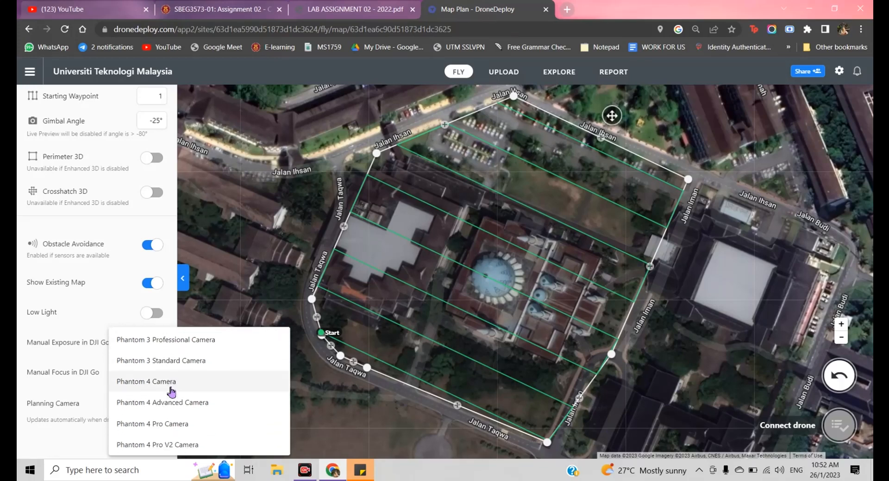
pyautogui.click(168, 382)
pyautogui.scroll(5, 87, 308)
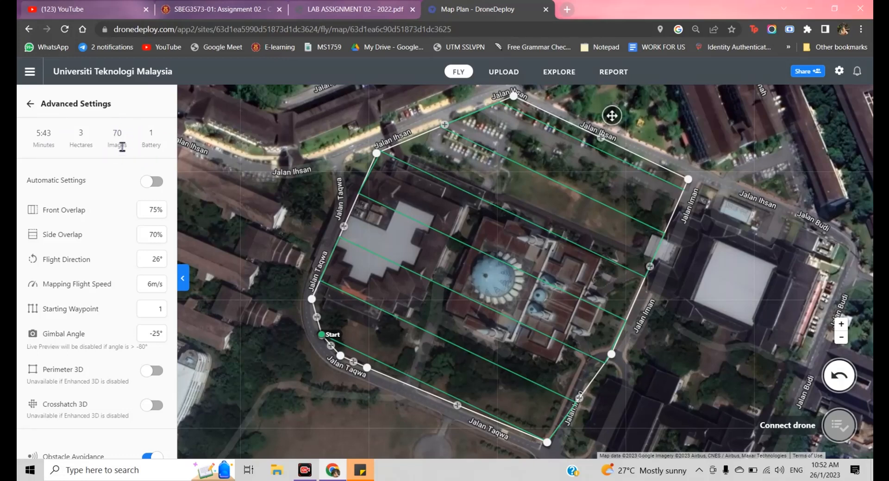
pyautogui.click(30, 104)
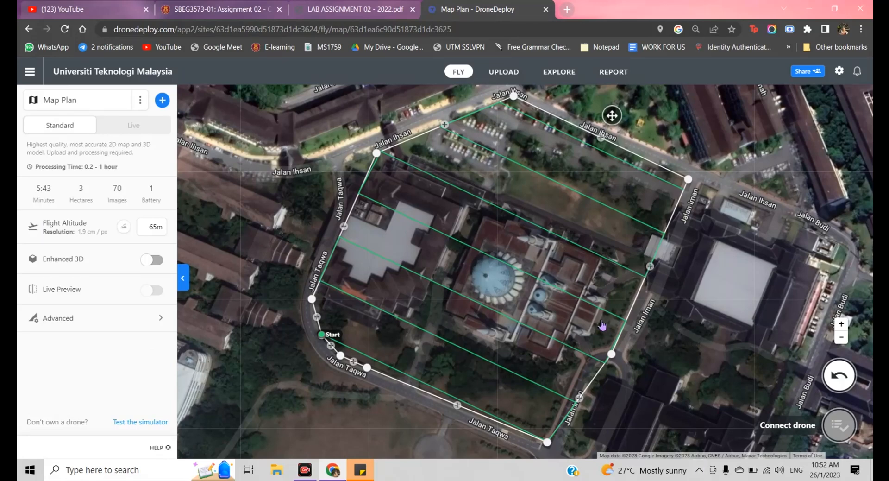
pyautogui.moveTo(561, 309); pyautogui.dragTo(510, 299)
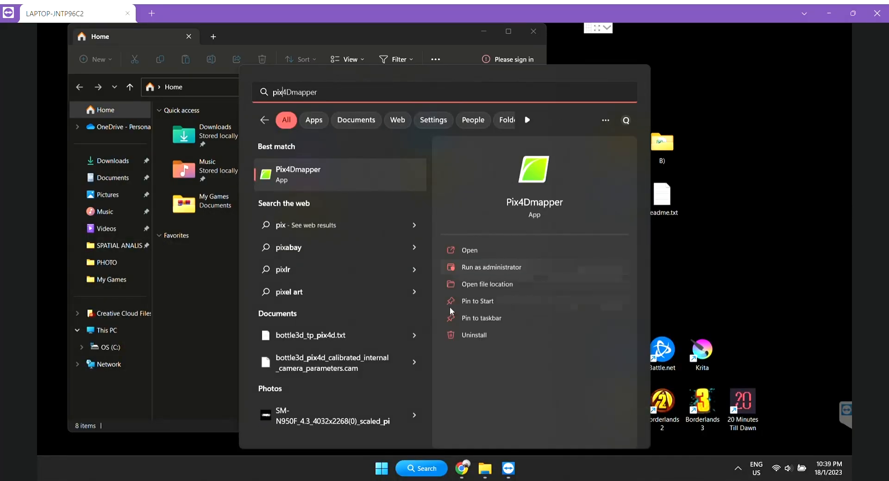
# - Switch to Pix4Dmapper and name the new project "3d model"
pyautogui.press('Tab')
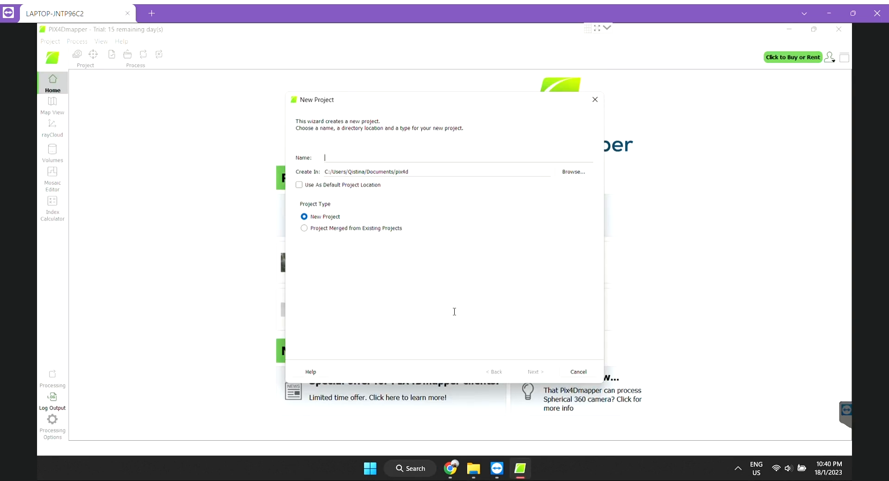
pyautogui.write('3d model')
pyautogui.press('Tab')
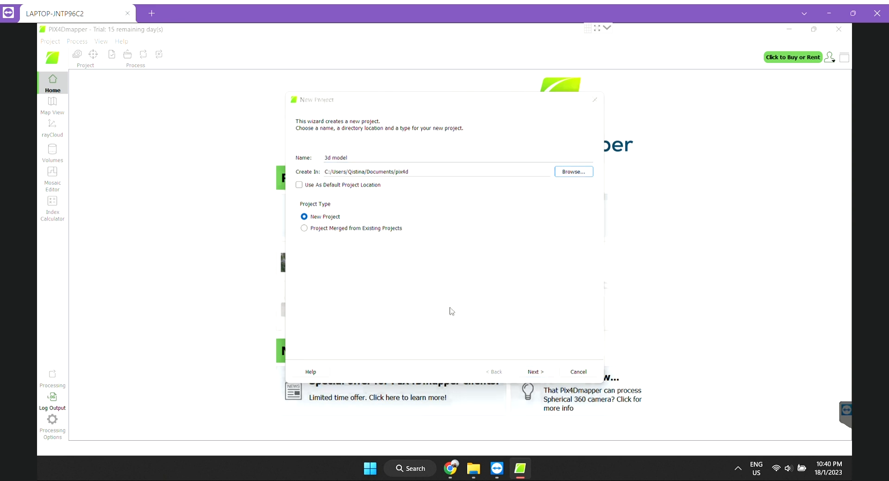
# - Set the project location to the folder bearing the student's name inside the PHOTO folder
pyautogui.press('Return')
pyautogui.click(328, 312)
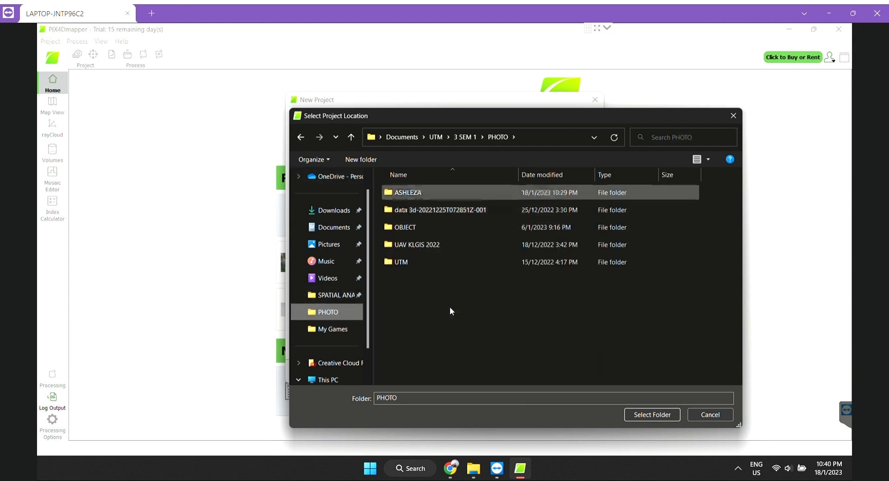
pyautogui.doubleClick(412, 192)
pyautogui.press('Return')
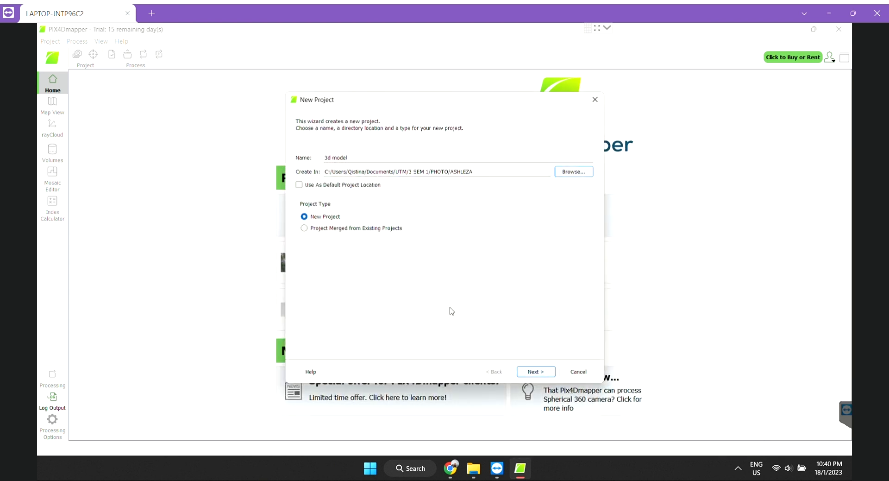
# - Add all the drone photos from the UAV KLGIS 2022 folder to the new project
pyautogui.click(535, 371)
pyautogui.click(392, 156)
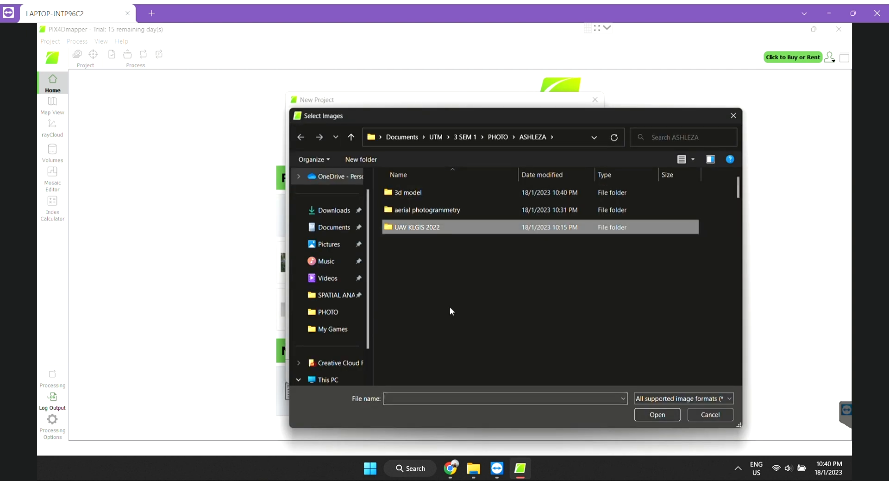
pyautogui.doubleClick(466, 227)
pyautogui.click(466, 222)
pyautogui.scroll(-2, 527, 278)
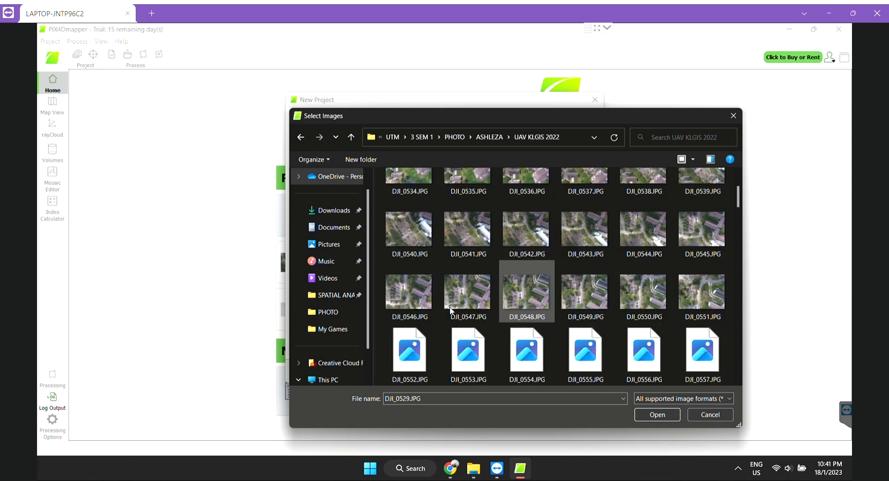
pyautogui.scroll(-10, 450, 309)
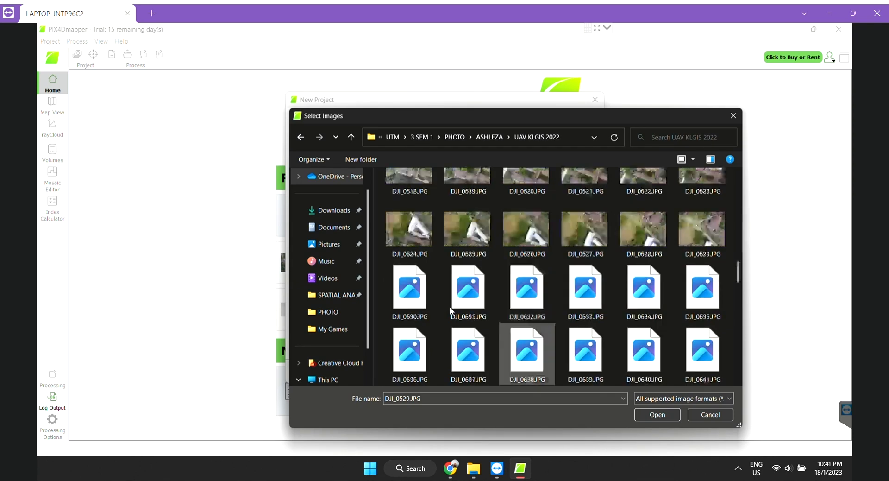
pyautogui.scroll(-15, 450, 309)
pyautogui.hotkey('ctrl', 'a')
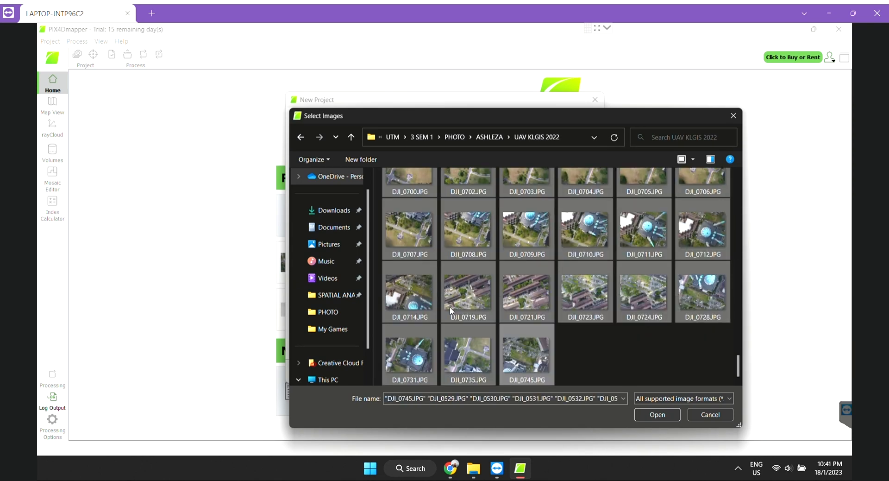
pyautogui.press('Return')
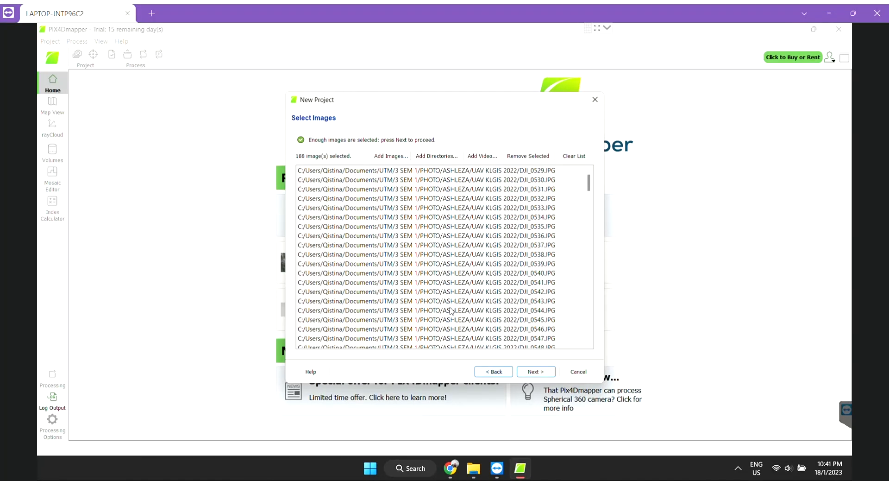
# - Accept the image properties and auto-detected output coordinate system, and finish creating the project with the standard 3D Models template
pyautogui.press('Return')
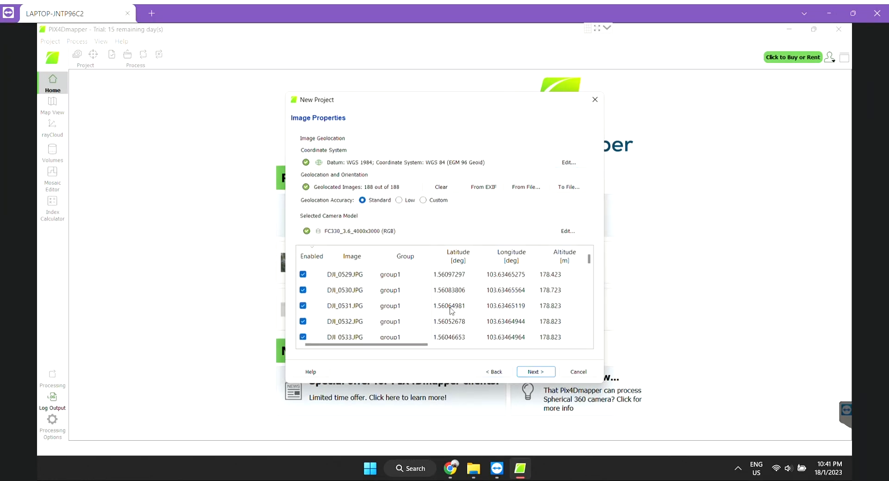
pyautogui.press('Return')
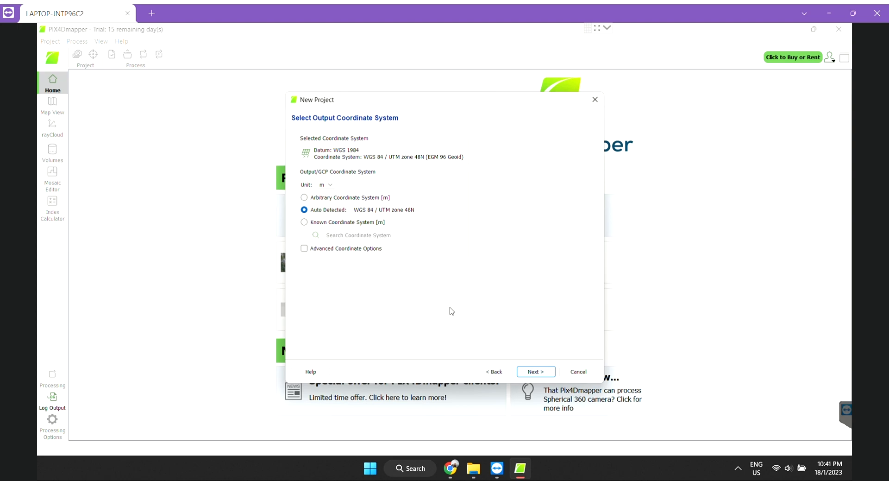
pyautogui.press('Return')
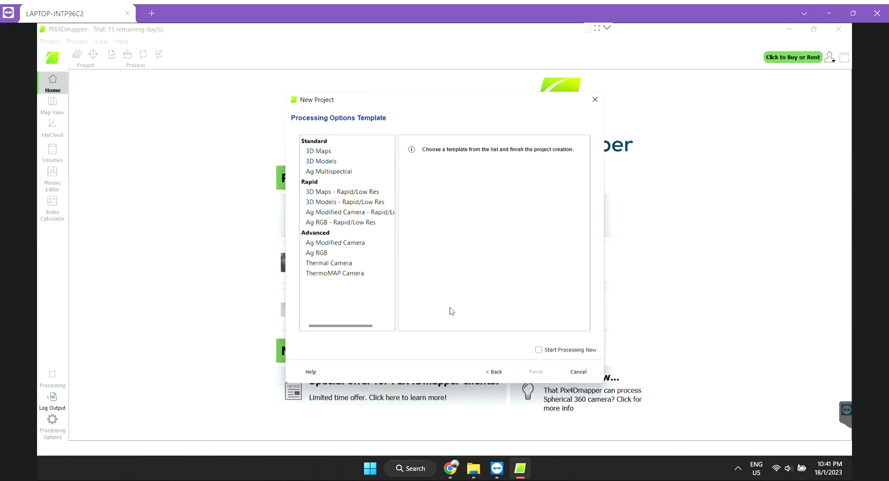
pyautogui.press('Down')
pyautogui.press('Down')
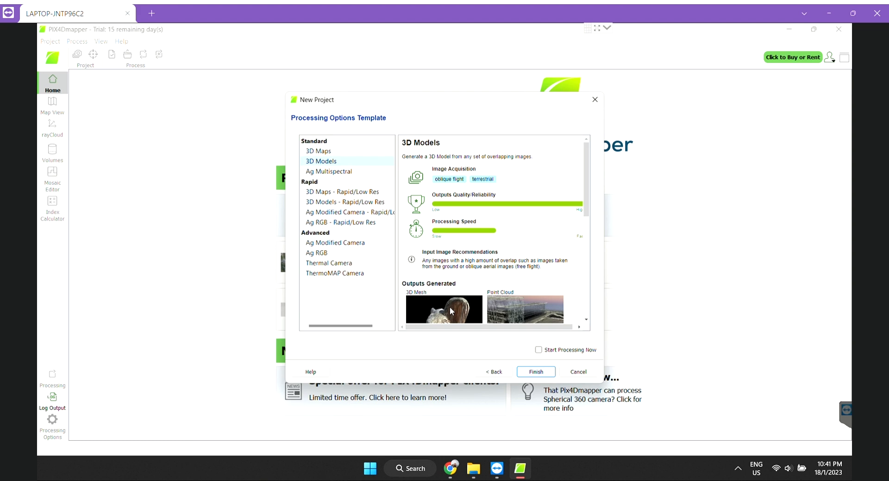
pyautogui.press('Return')
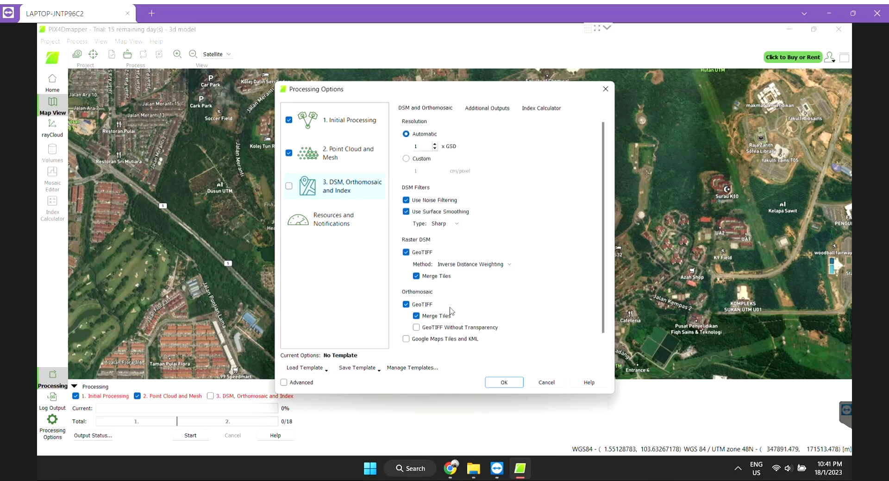
# - Set the Raster DSM method to Triangulation in the processing options and view the additional outputs
pyautogui.scroll(-1, 452, 311)
pyautogui.scroll(1, 452, 310)
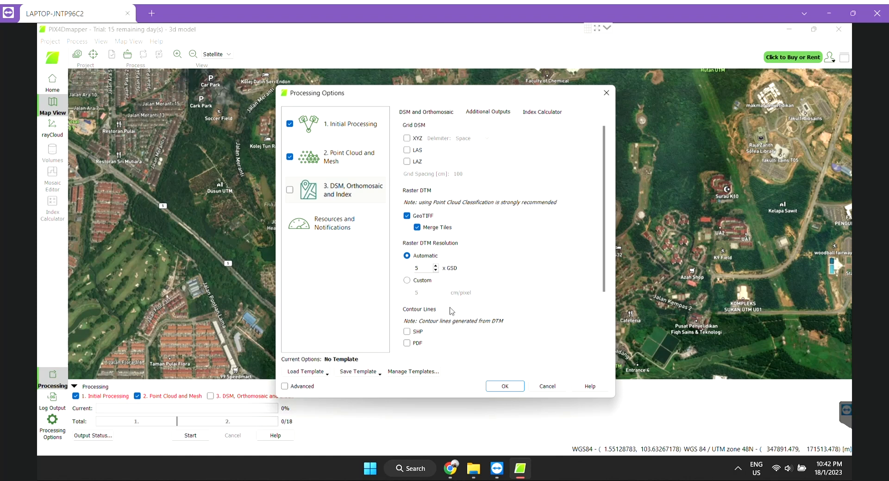
pyautogui.scroll(-1, 452, 311)
pyautogui.scroll(1, 452, 311)
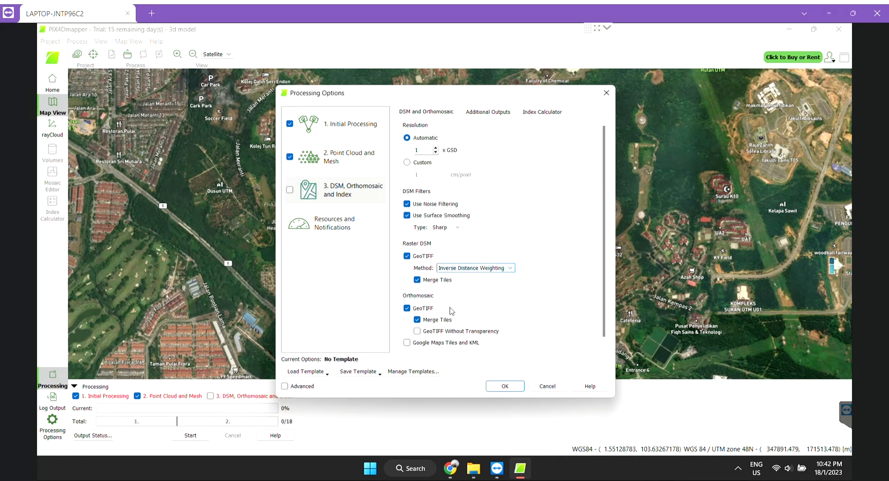
pyautogui.click(476, 268)
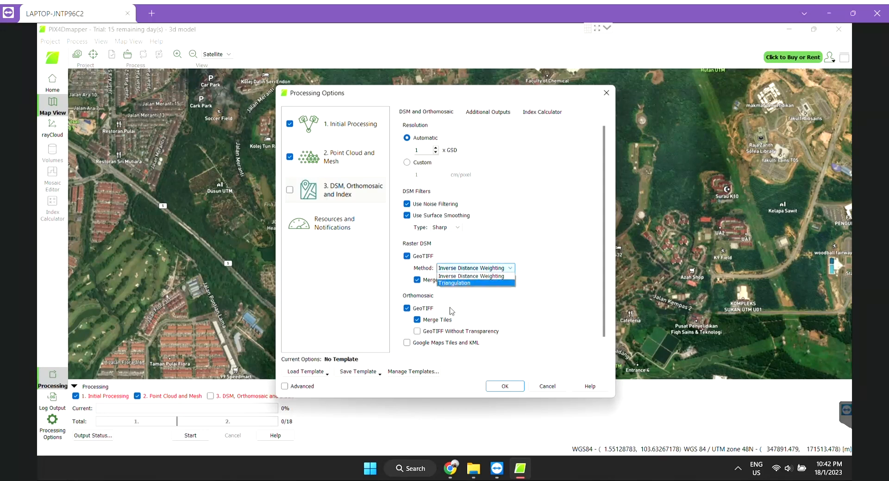
pyautogui.click(472, 282)
pyautogui.click(487, 112)
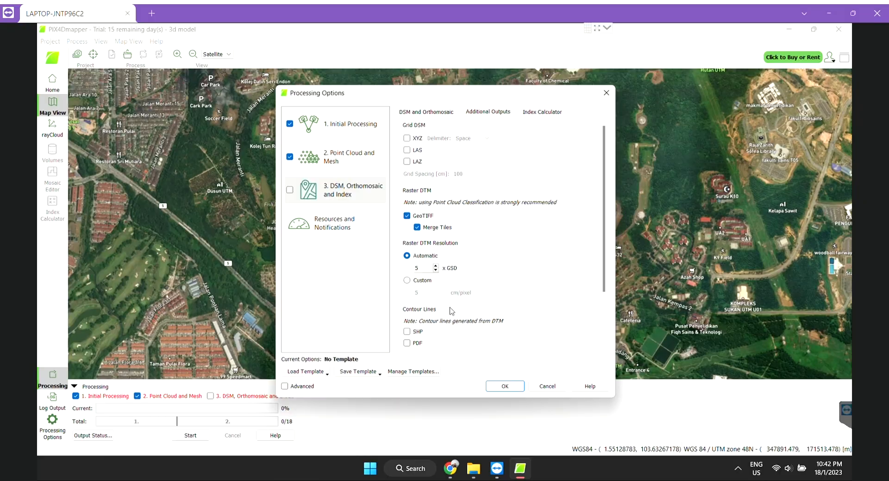
# - Enable the DSM, Orthomosaic and Index stage, accept the processing options and start processing
pyautogui.click(289, 189)
pyautogui.press('Return')
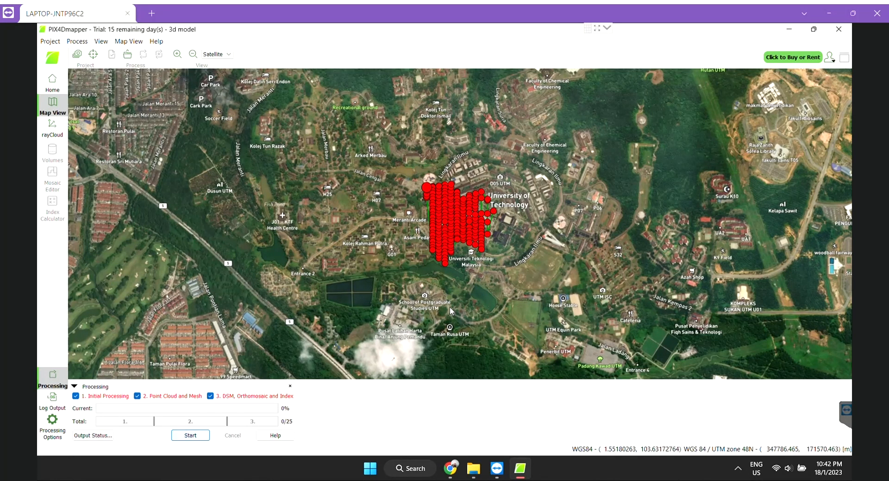
pyautogui.click(190, 435)
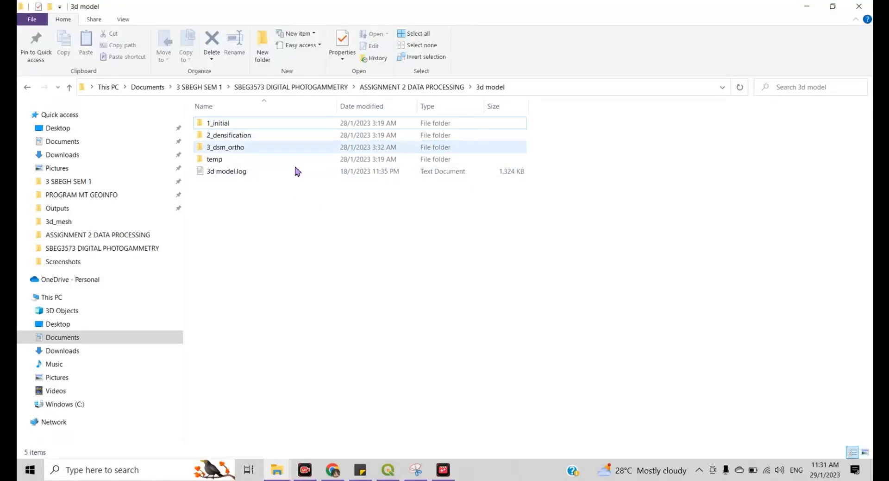
# - Switch to QGIS and compare the transparent mosaic, DSM and DTM layers by toggling their visibility
pyautogui.moveTo(389, 476)
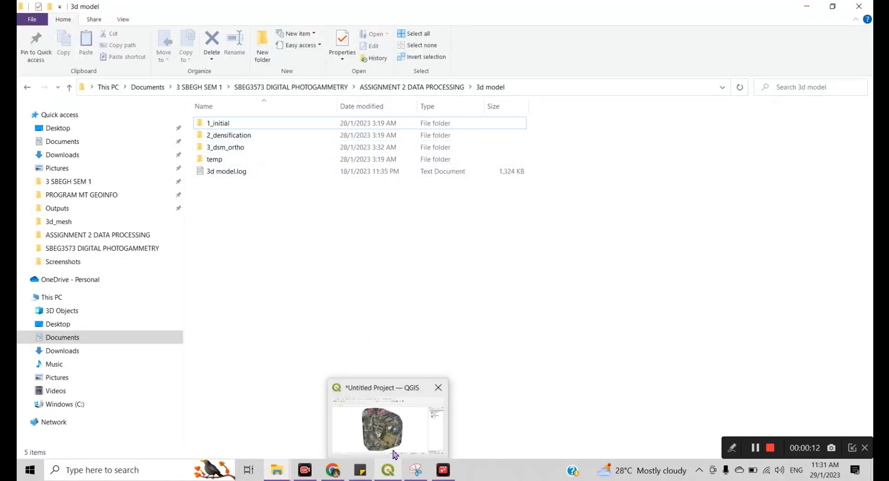
pyautogui.click(423, 412)
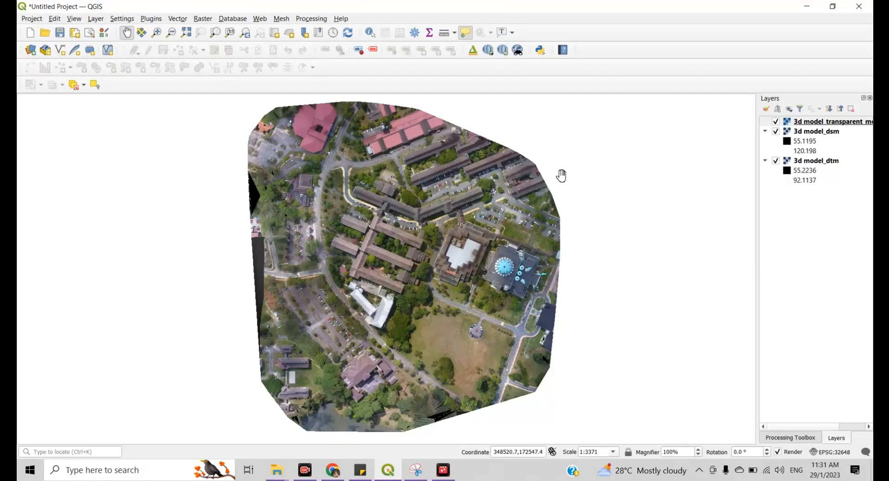
pyautogui.moveTo(522, 183); pyautogui.dragTo(526, 182)
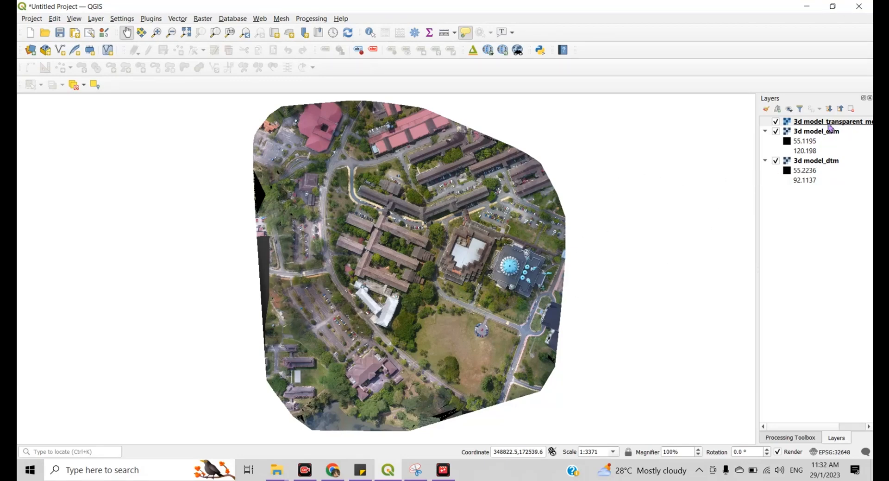
pyautogui.click(775, 121)
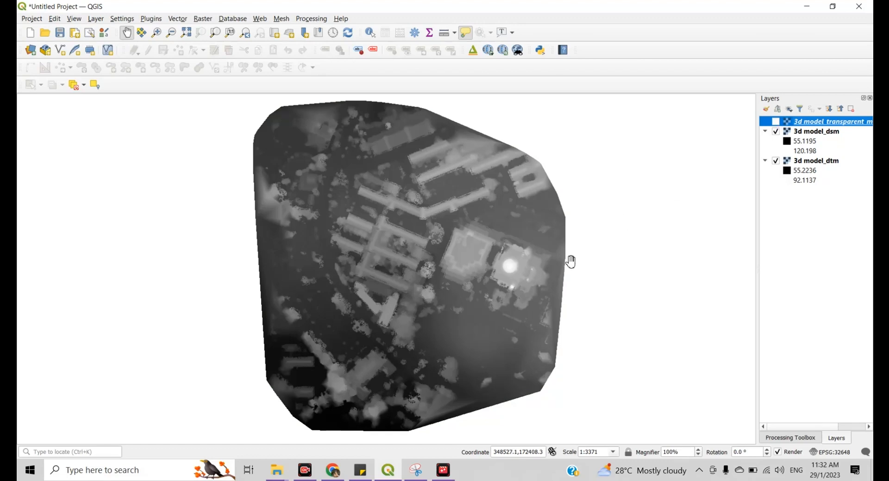
pyautogui.click(775, 131)
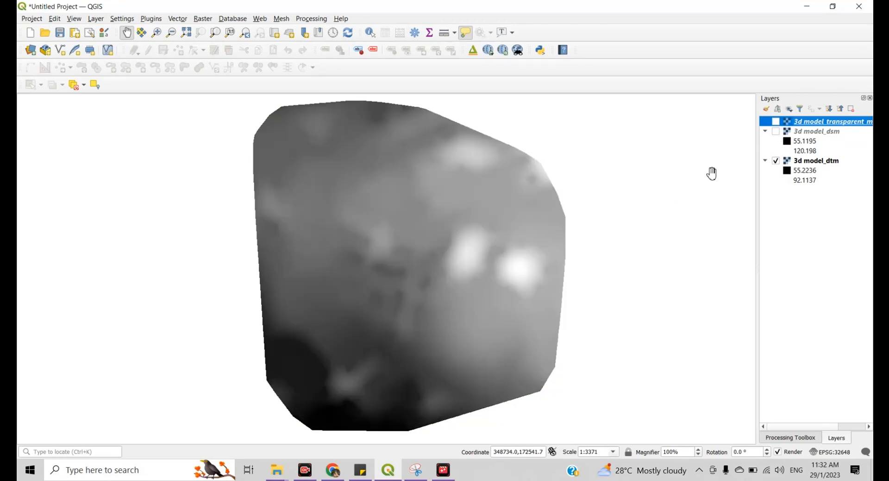
pyautogui.click(776, 132)
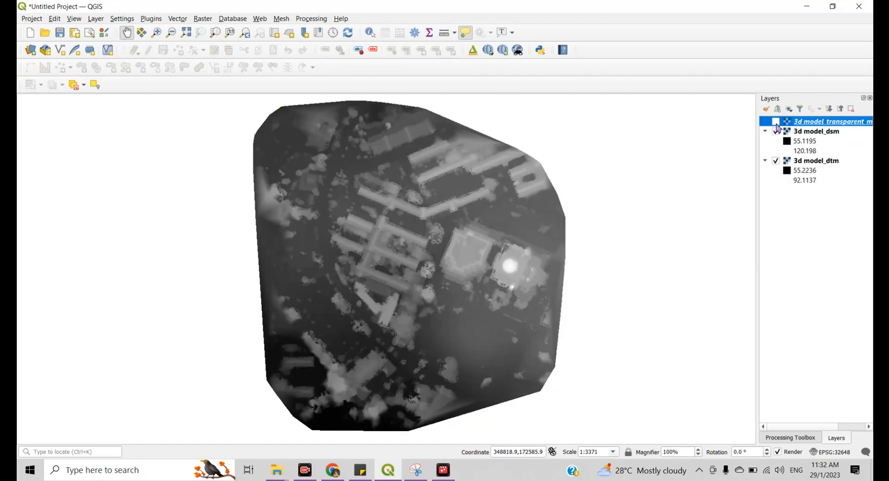
pyautogui.click(775, 122)
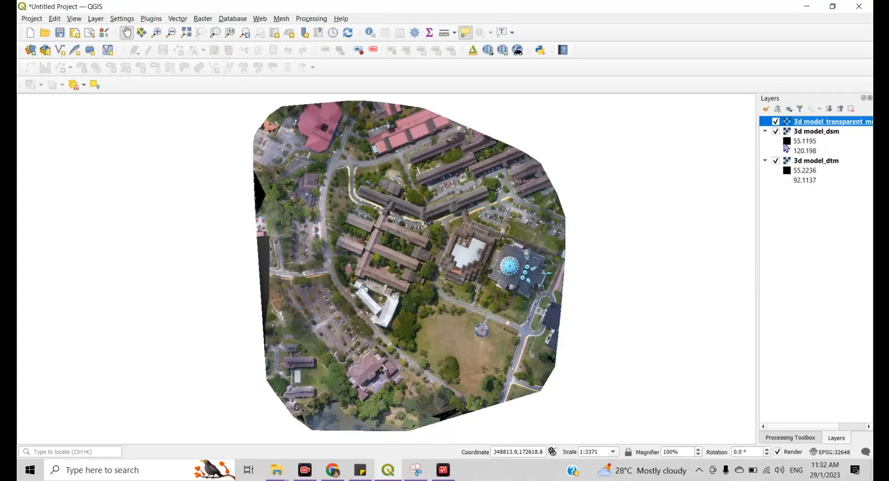
# - Hide the transparent mosaic and render the 3d model_dsm layer as Singleband pseudocolor
pyautogui.click(776, 121)
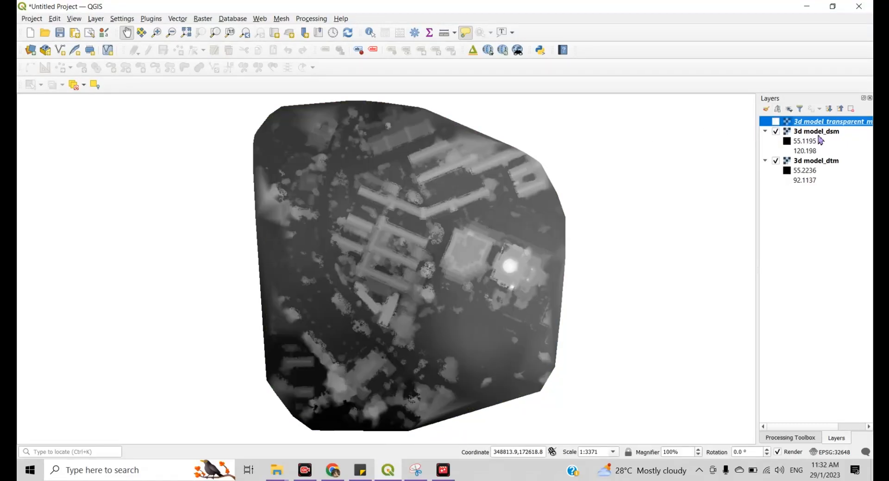
pyautogui.click(814, 133)
pyautogui.rightClick(814, 133)
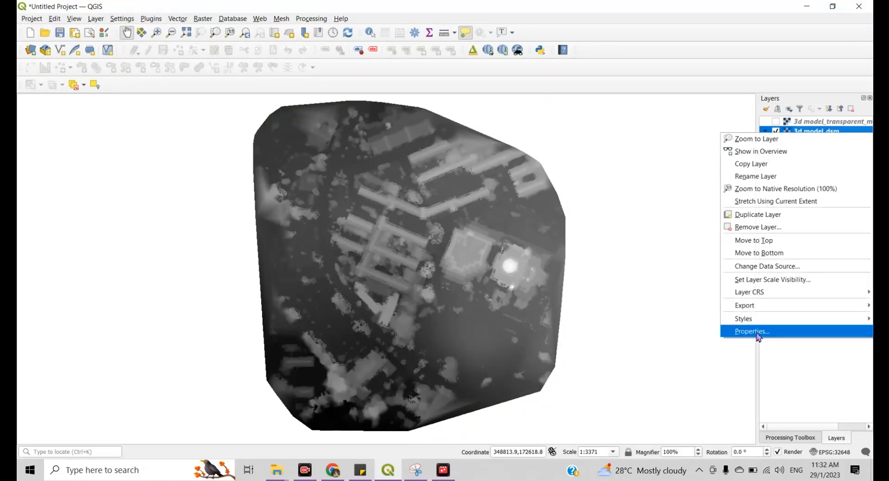
pyautogui.click(754, 331)
pyautogui.click(620, 107)
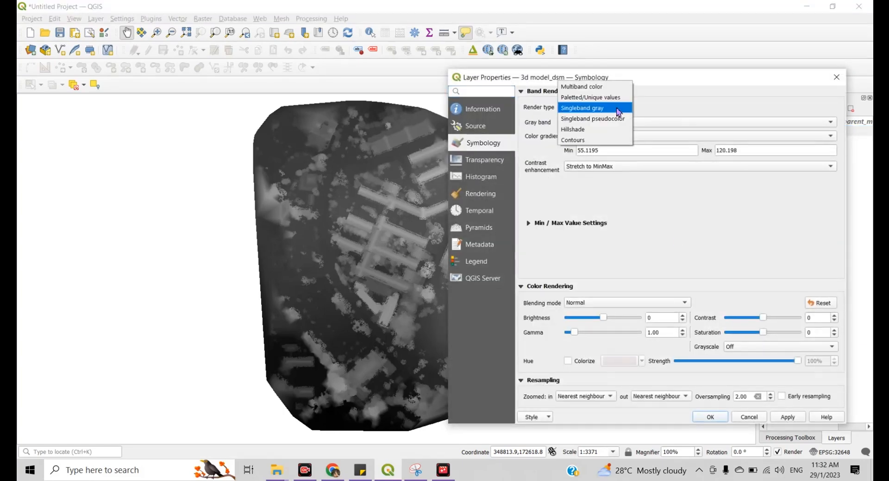
pyautogui.click(620, 118)
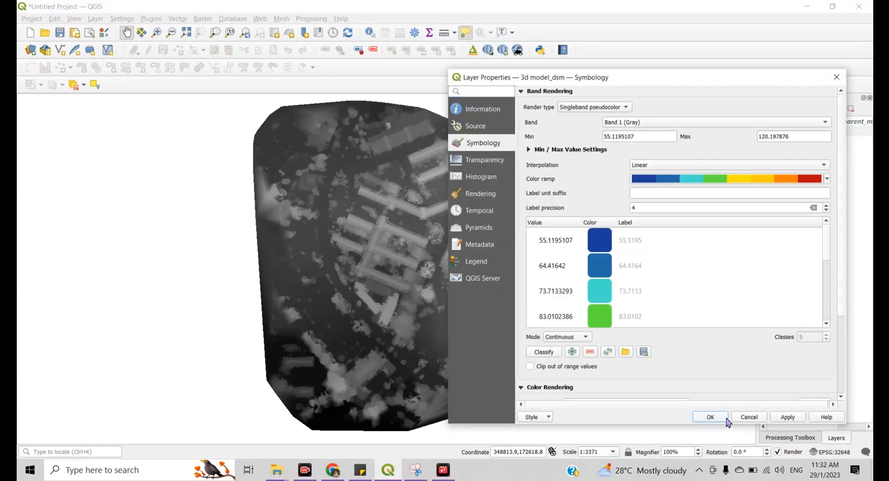
pyautogui.click(710, 416)
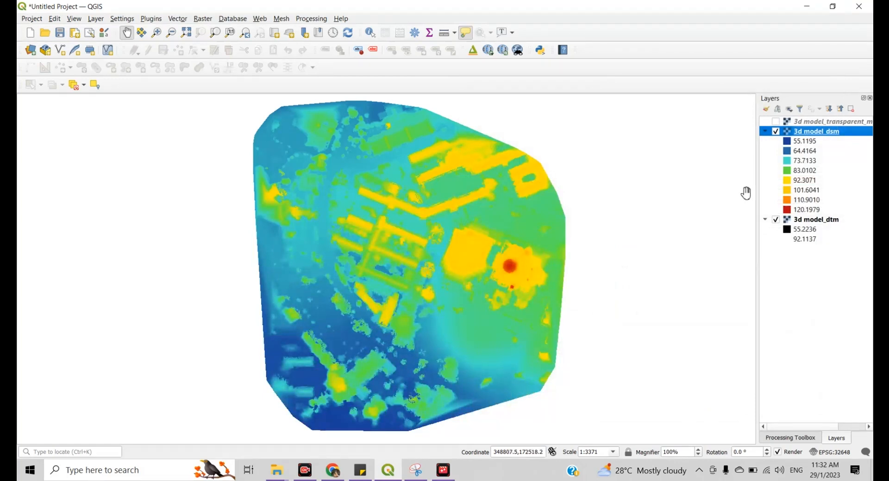
# - Copy the style of the 3d model_dsm layer and paste it onto the 3d model_dtm layer
pyautogui.rightClick(785, 134)
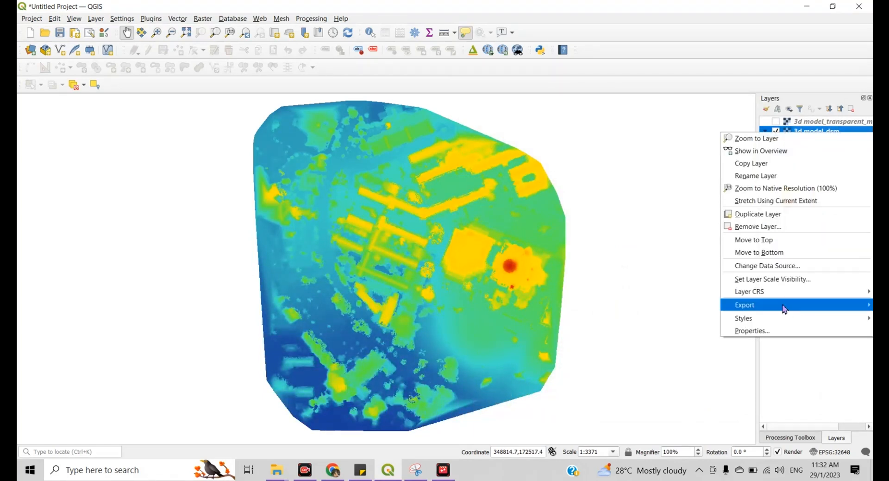
pyautogui.moveTo(778, 308)
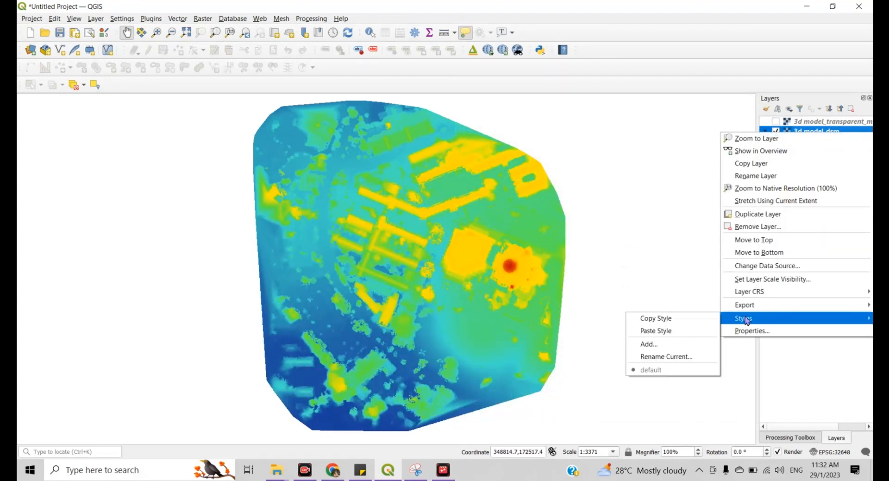
pyautogui.click(684, 327)
pyautogui.click(829, 222)
pyautogui.rightClick(829, 222)
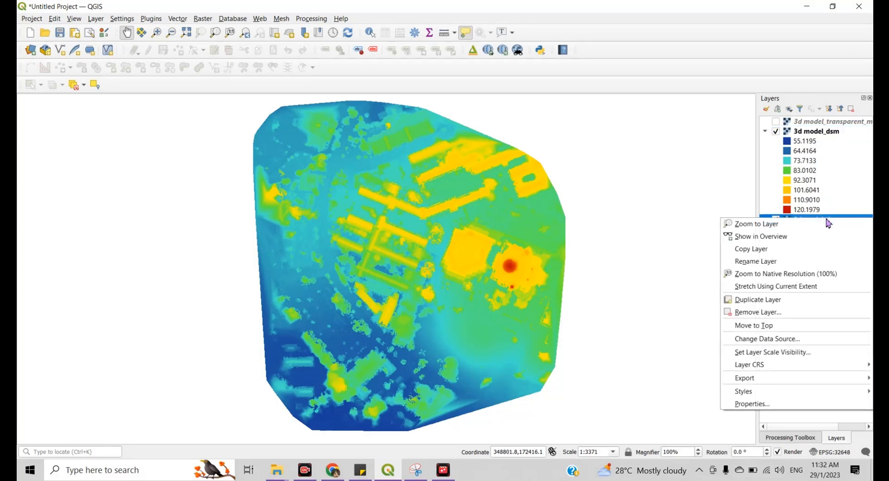
pyautogui.moveTo(749, 379)
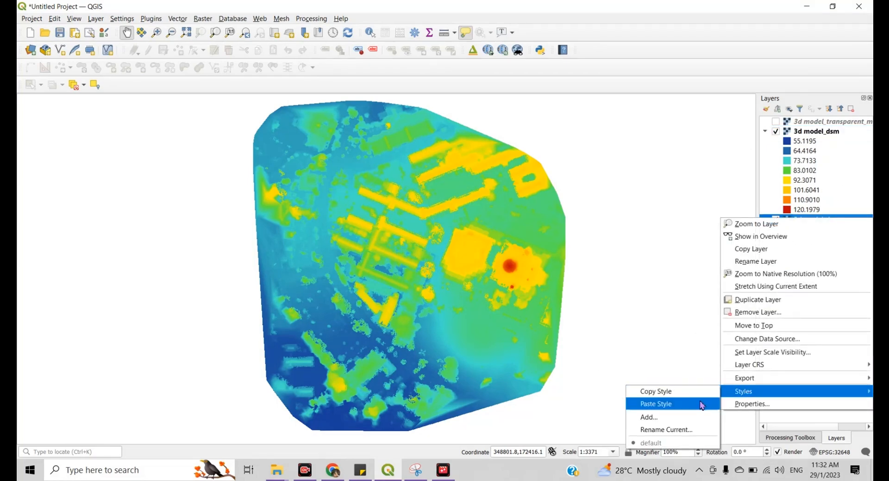
pyautogui.click(697, 401)
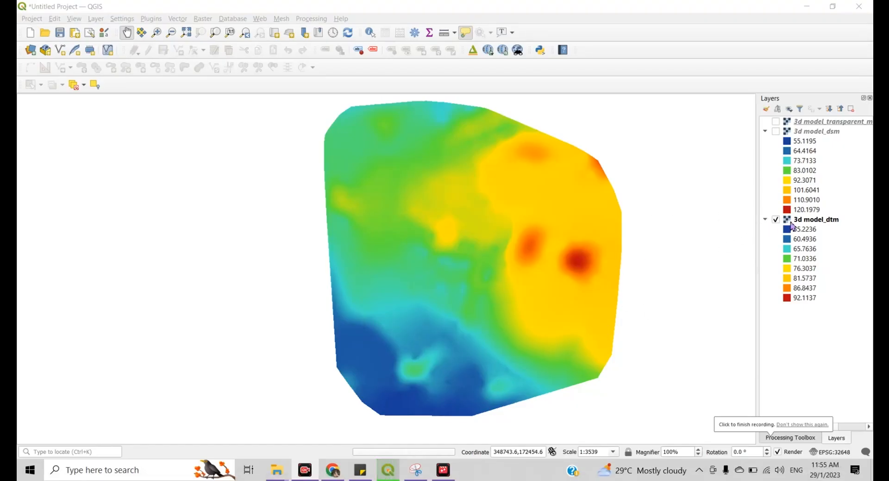
# - Generate contours from the 3d model_dtm layer at an interval of 2, using the GDAL Contour tool with temporary output
pyautogui.click(791, 438)
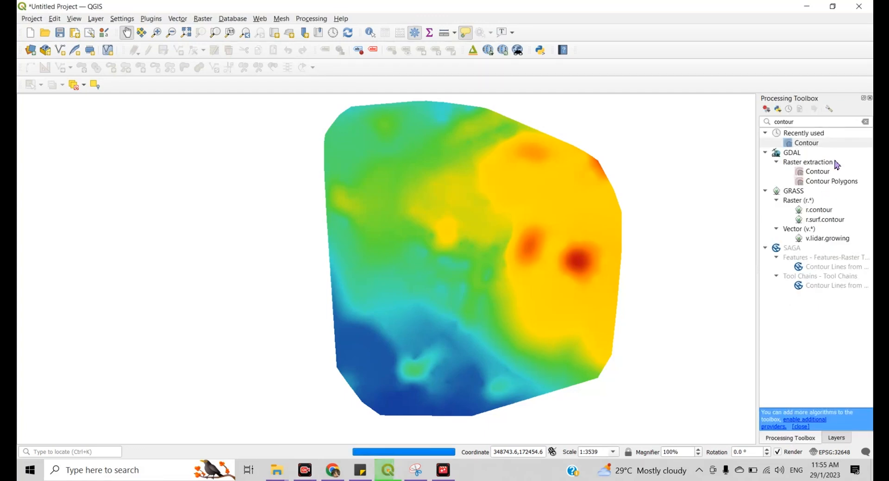
pyautogui.doubleClick(819, 145)
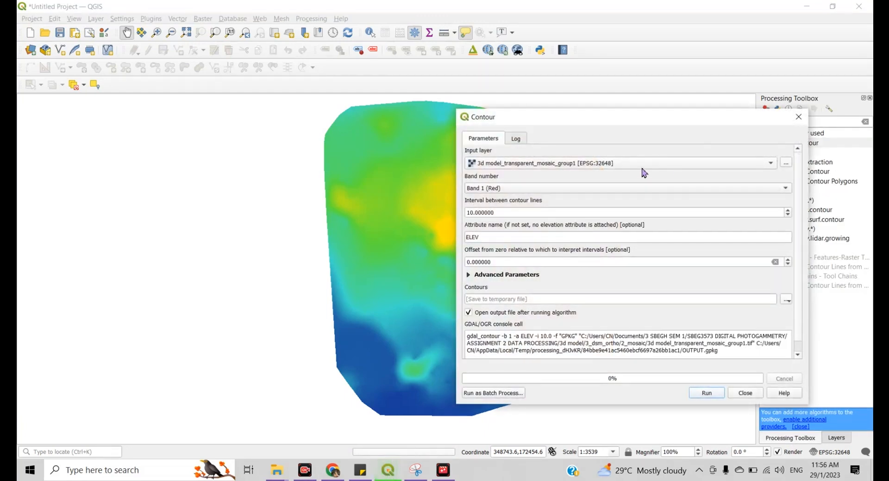
pyautogui.click(596, 164)
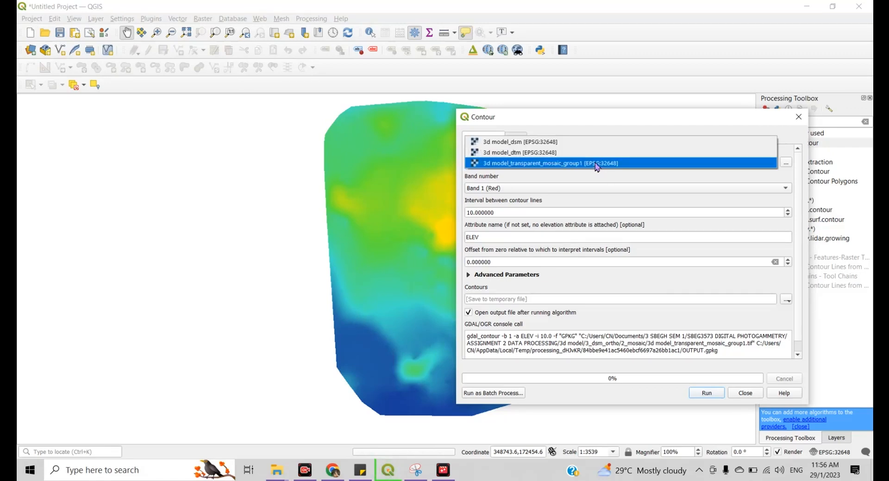
pyautogui.click(582, 158)
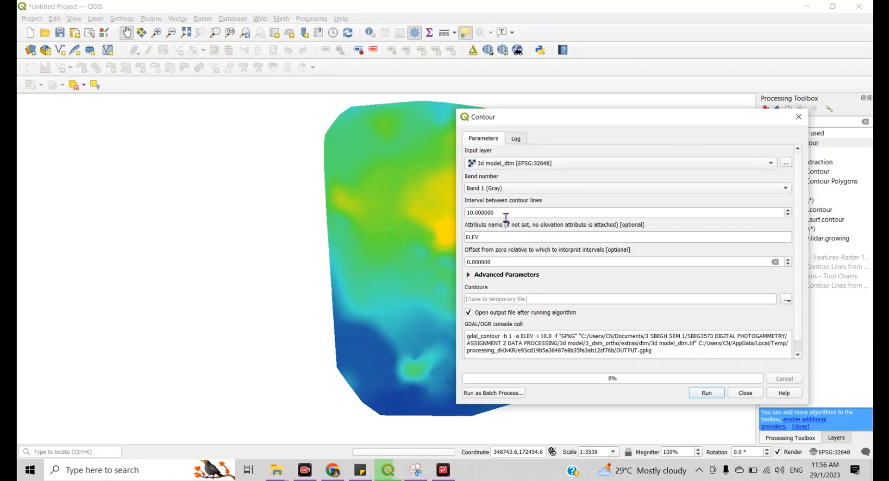
pyautogui.click(481, 213)
pyautogui.doubleClick(481, 213)
pyautogui.write('2')
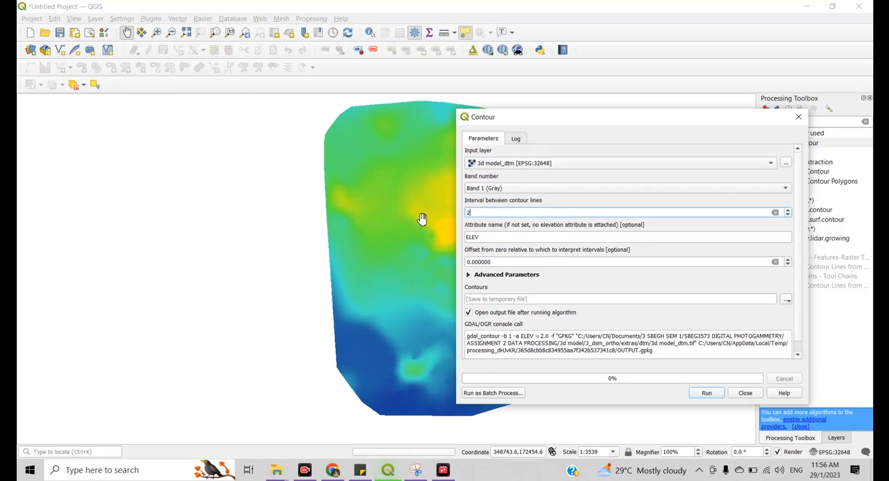
pyautogui.click(693, 394)
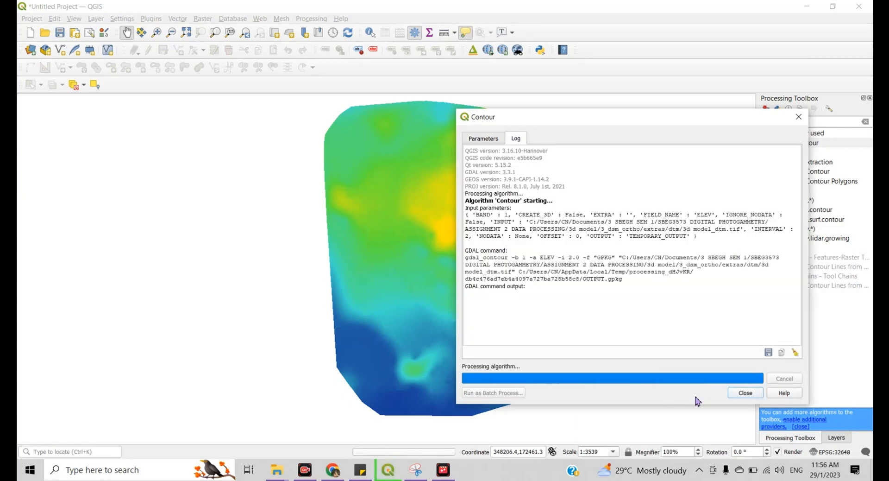
pyautogui.click(745, 393)
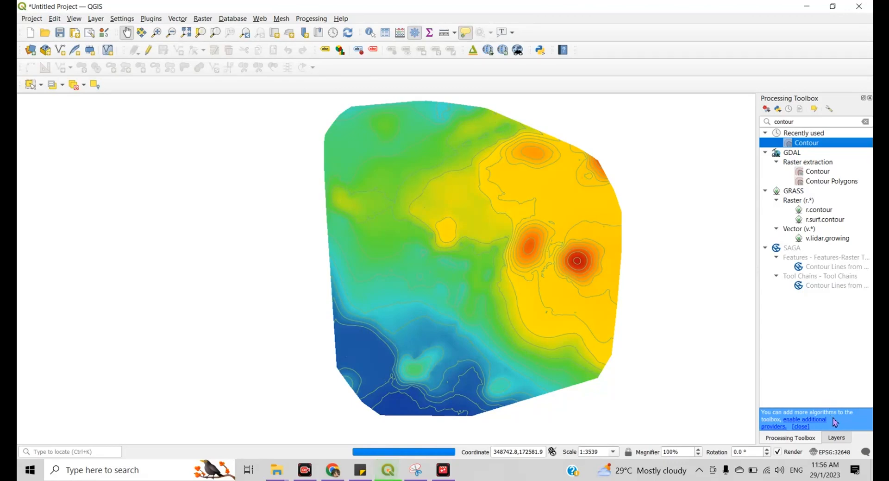
# - Change the line color of the Contours layer to red in its symbology
pyautogui.click(832, 437)
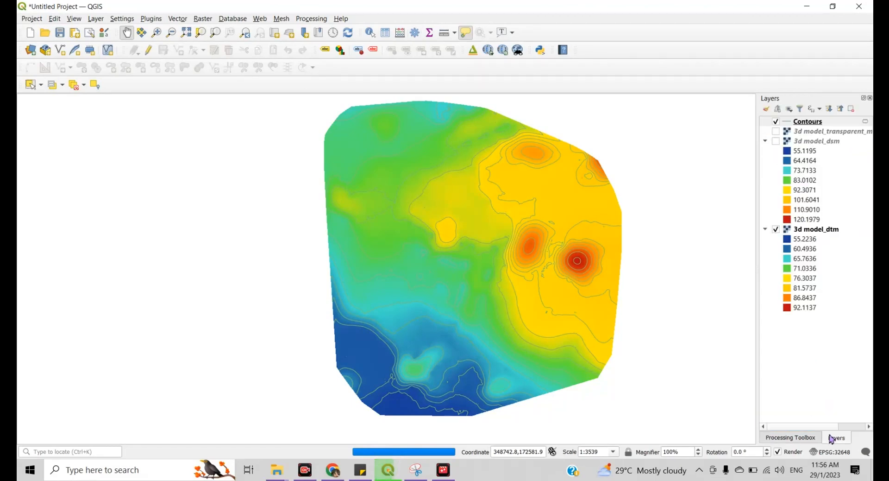
pyautogui.click(789, 123)
pyautogui.doubleClick(790, 123)
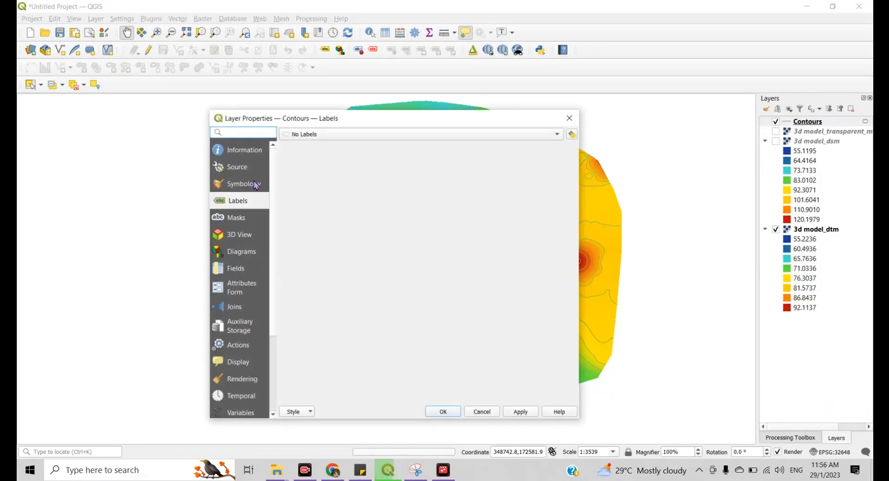
pyautogui.click(251, 184)
pyautogui.click(570, 254)
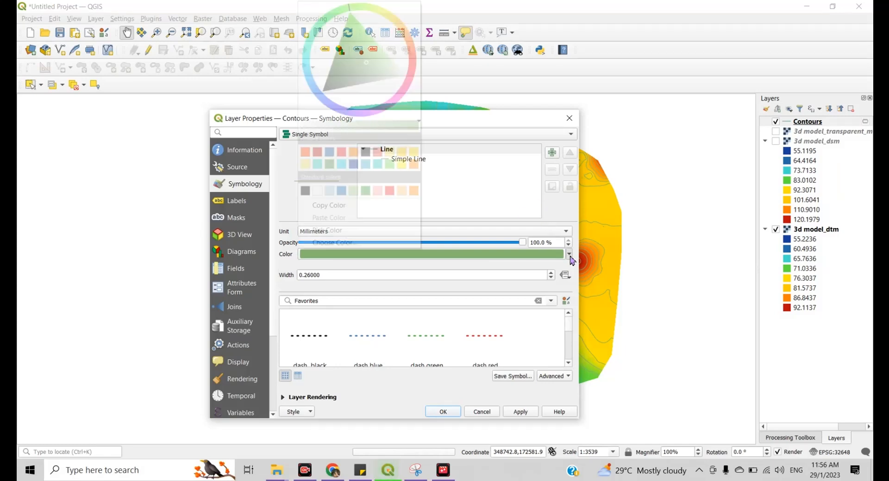
pyautogui.click(318, 152)
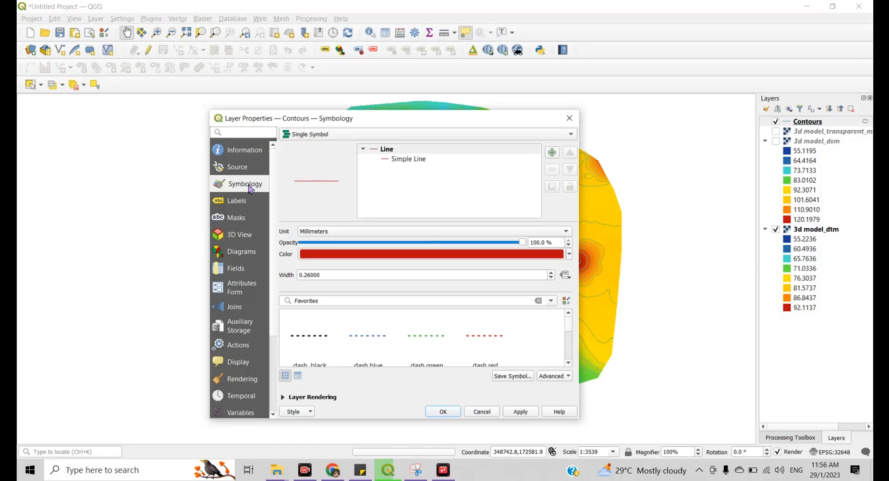
# - Set the Contours layer to Single Labels with ELEV as the label value and accept the layer properties
pyautogui.click(248, 200)
pyautogui.click(516, 135)
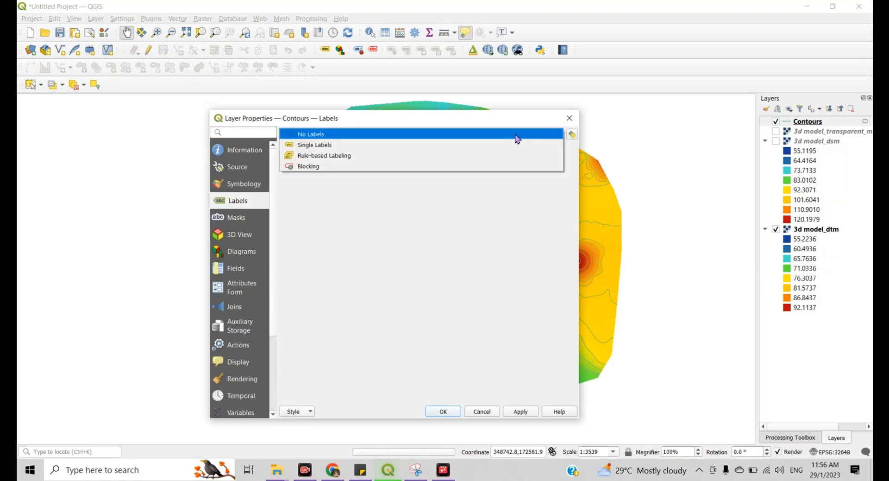
pyautogui.click(437, 146)
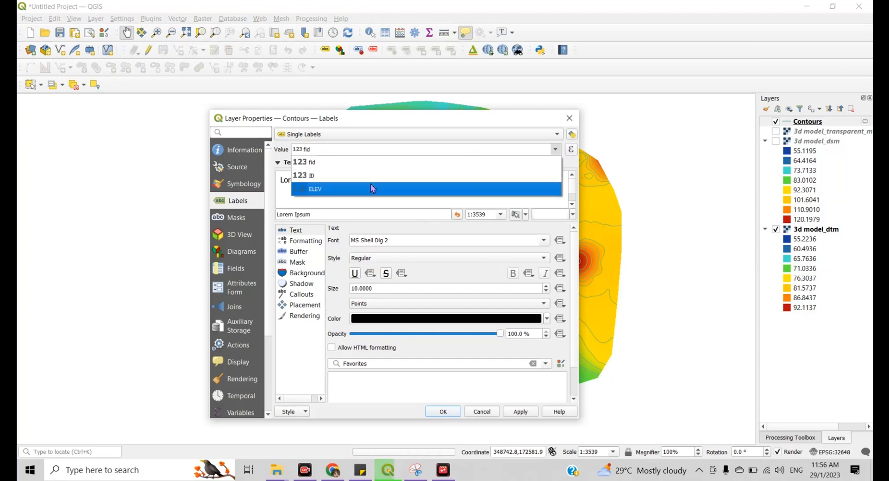
pyautogui.click(370, 188)
pyautogui.click(443, 411)
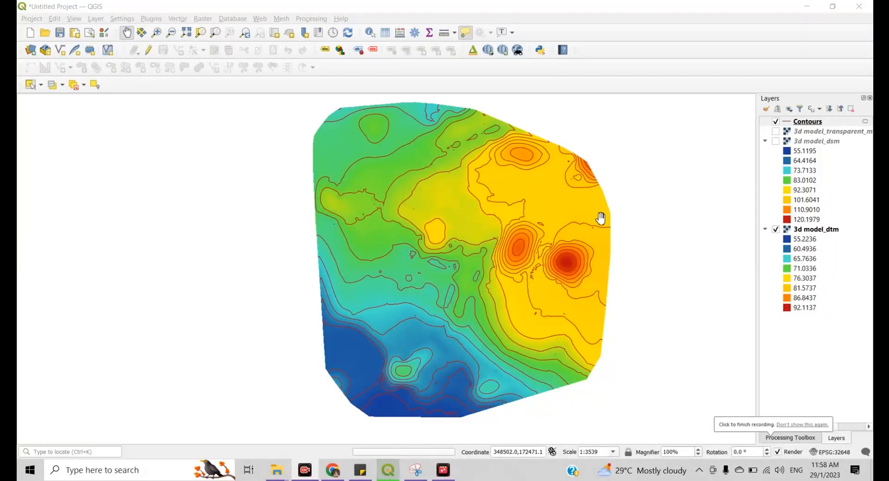
# - Open the Qgis2threejs Exporter and inspect the 3d model_dtm terrain with its contours in 3D from several angles
pyautogui.click(261, 19)
pyautogui.click(396, 50)
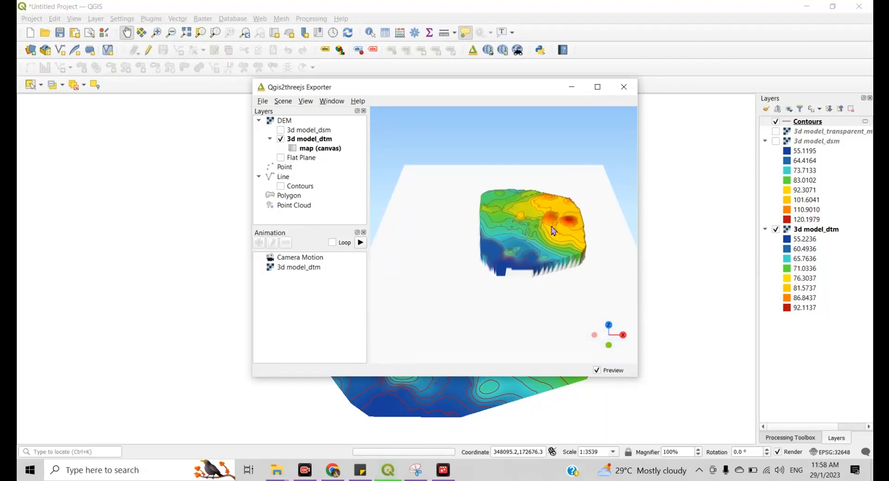
pyautogui.scroll(10, 551, 227)
pyautogui.moveTo(566, 211); pyautogui.dragTo(513, 210)
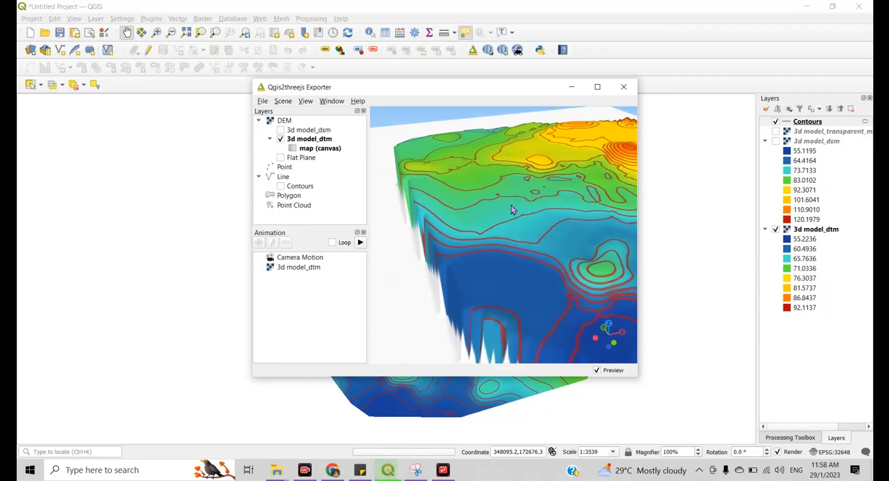
pyautogui.moveTo(570, 204); pyautogui.dragTo(579, 221)
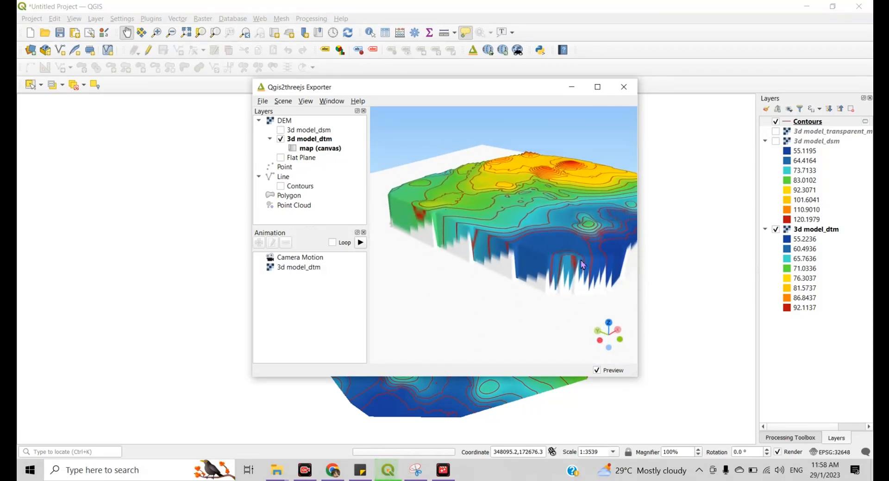
pyautogui.moveTo(567, 252); pyautogui.dragTo(517, 187)
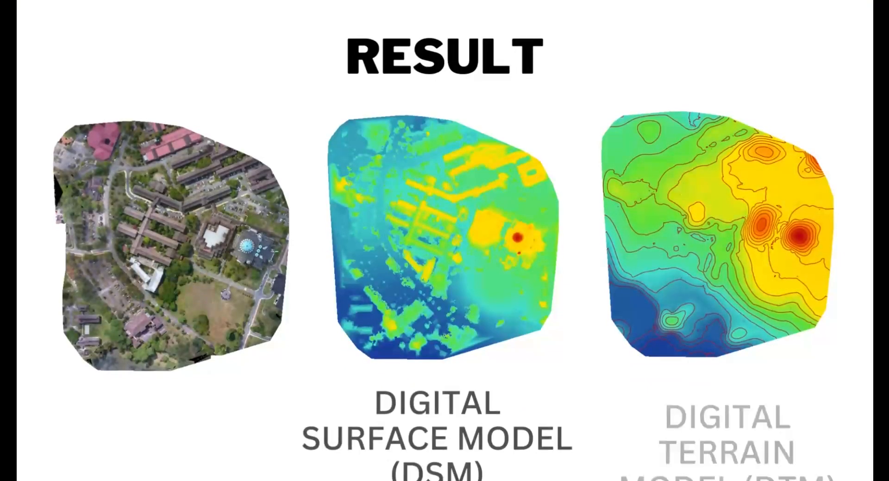